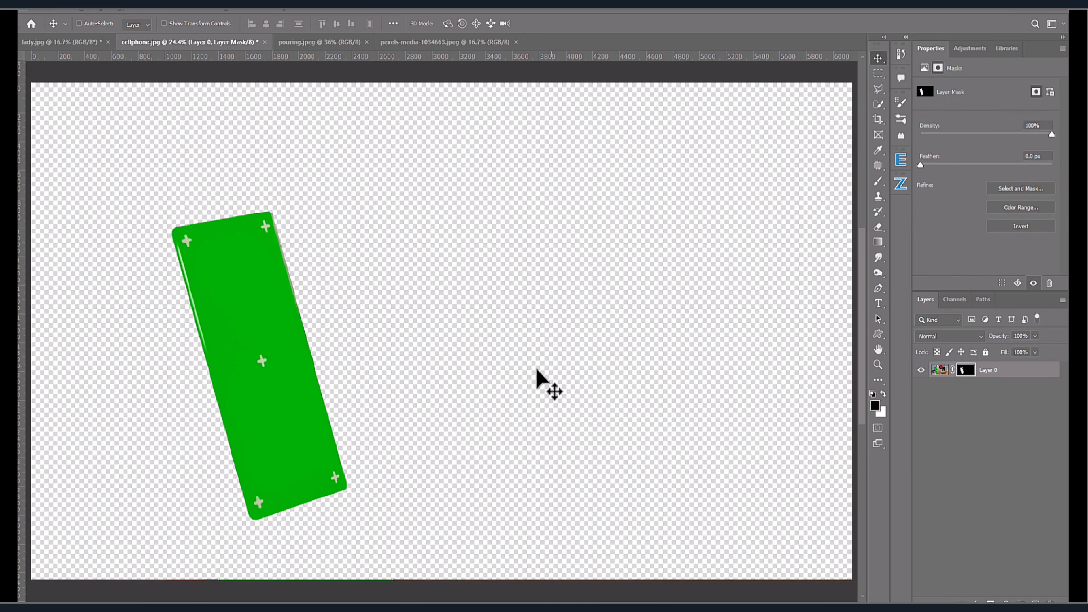
# Step: Invert Layer 0's mask to cut out the phone screen, and copy the woman cut-out from lady.jpg into cellphone.jpg
pyautogui.hotkey('ctrl', 'i')
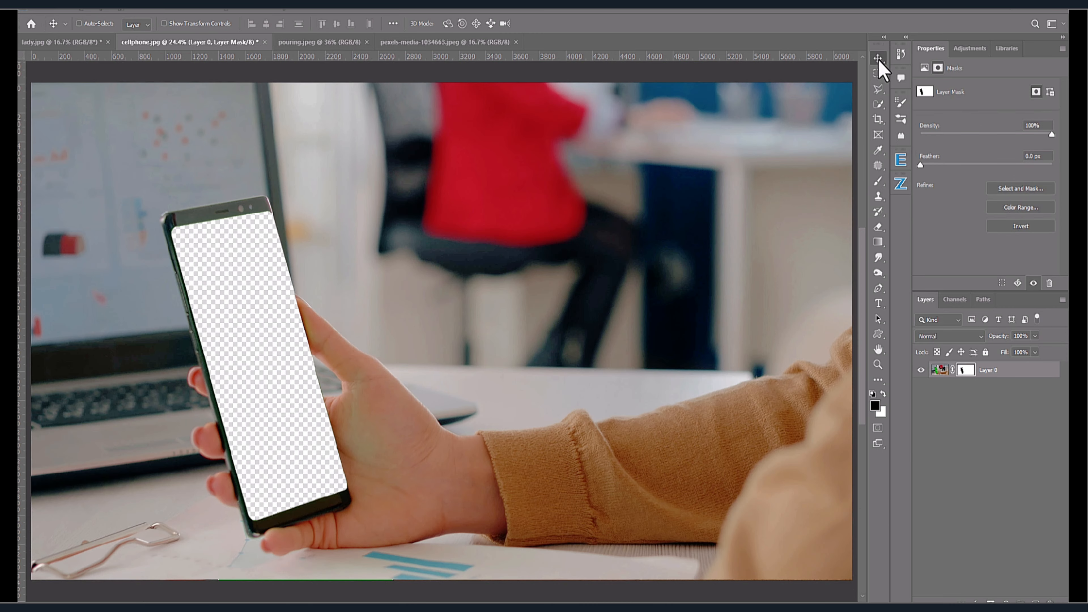
pyautogui.click(86, 42)
pyautogui.moveTo(386, 277); pyautogui.dragTo(212, 54)
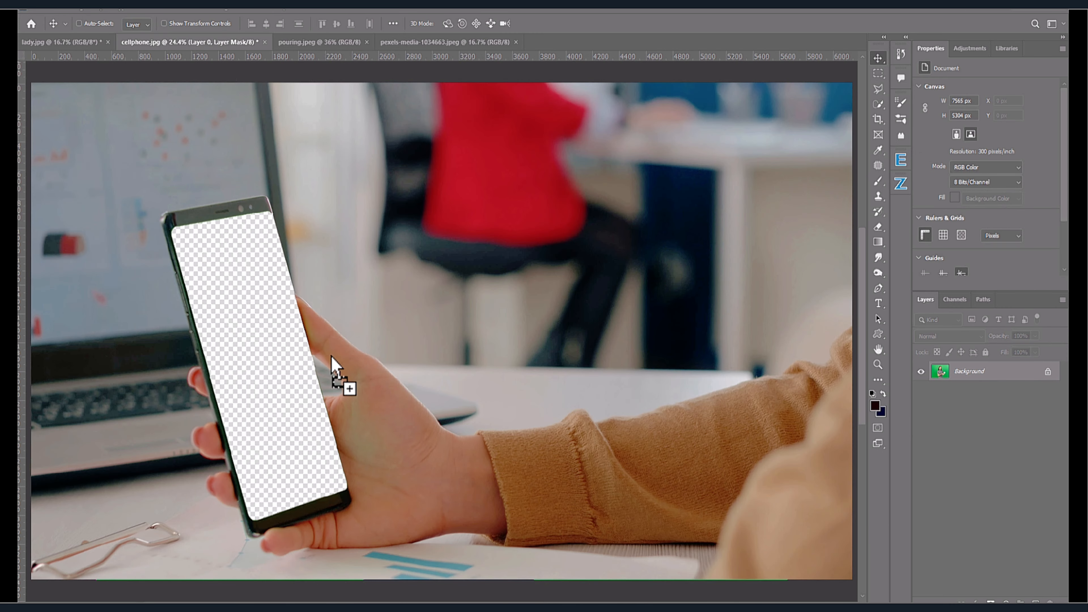
pyautogui.moveTo(332, 360); pyautogui.dragTo(382, 394)
# Step: Scale the woman down proportionally to about 1690 × 2241 px
pyautogui.hotkey('ctrl', 't')
pyautogui.hotkey('ctrl', '0')
pyautogui.moveTo(562, 590); pyautogui.dragTo(477, 474)
pyautogui.press('Return')
pyautogui.hotkey('ctrl', '0')
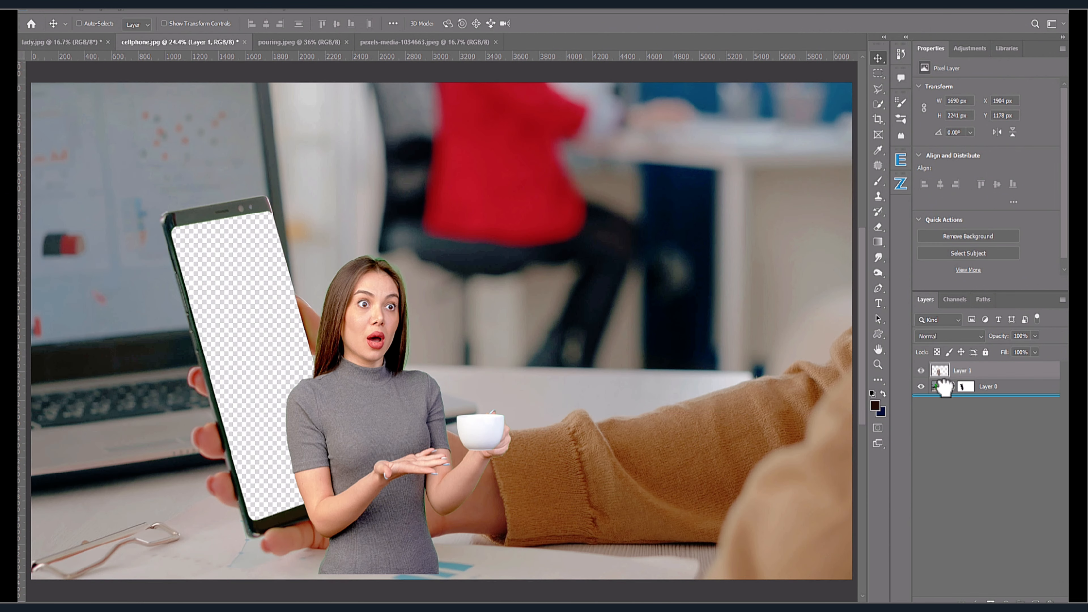
# Step: Move the woman layer below the phone layer, and rotate her about 17° over the screen opening to match the phone's tilt
pyautogui.moveTo(945, 389); pyautogui.dragTo(937, 402)
pyautogui.moveTo(267, 412); pyautogui.dragTo(246, 399)
pyautogui.hotkey('ctrl', 't')
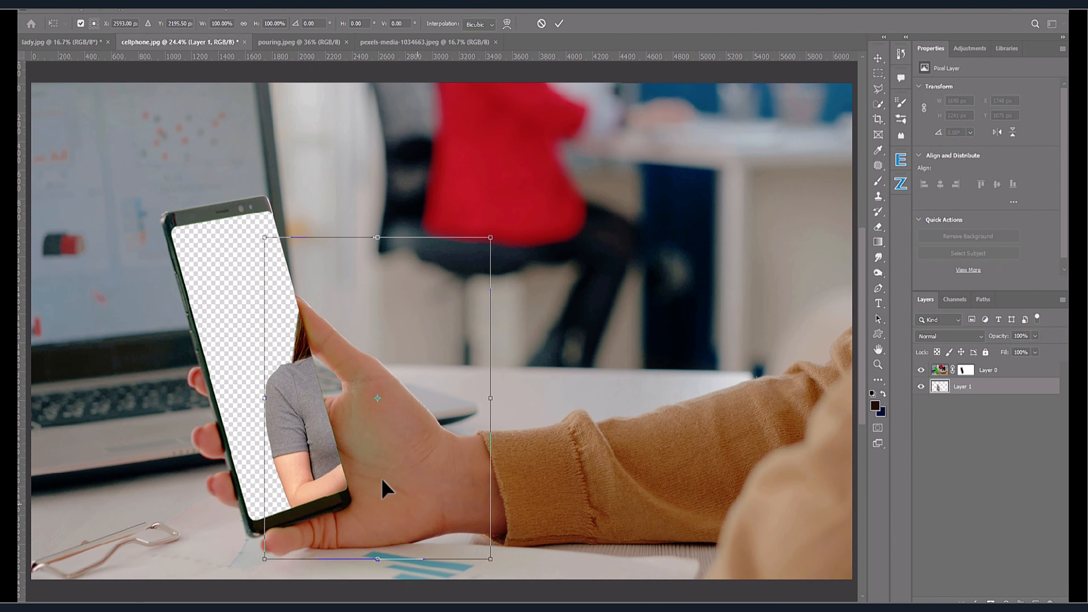
pyautogui.moveTo(383, 479); pyautogui.dragTo(331, 446)
pyautogui.moveTo(461, 529); pyautogui.dragTo(485, 483)
pyautogui.moveTo(336, 479); pyautogui.dragTo(315, 472)
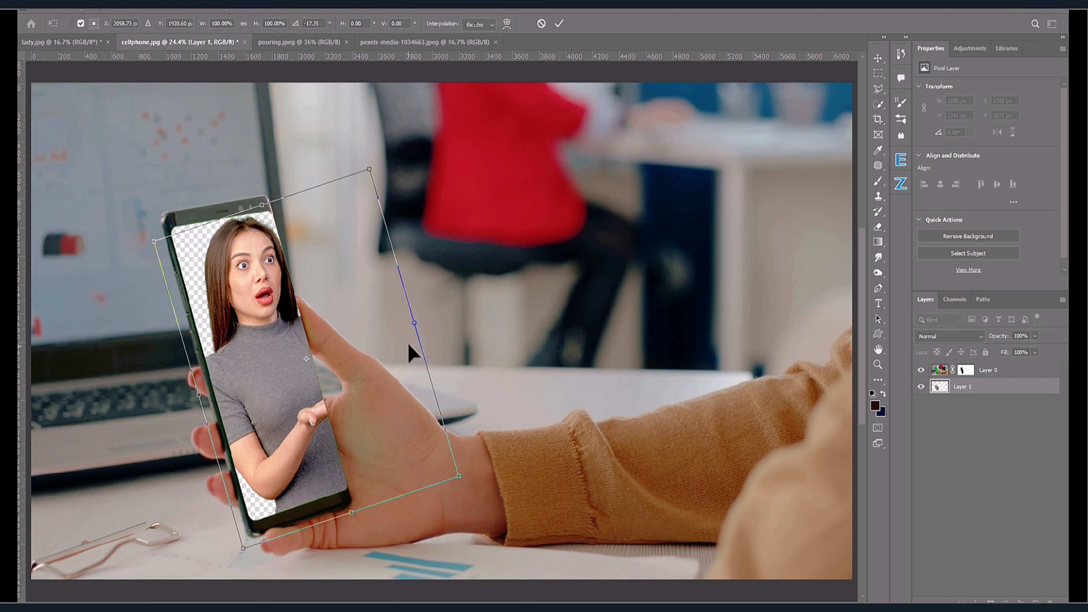
# Step: Narrow the woman to about 71% width and stretch her height to about 103% to fit the phone screen
pyautogui.moveTo(415, 322); pyautogui.dragTo(351, 345)
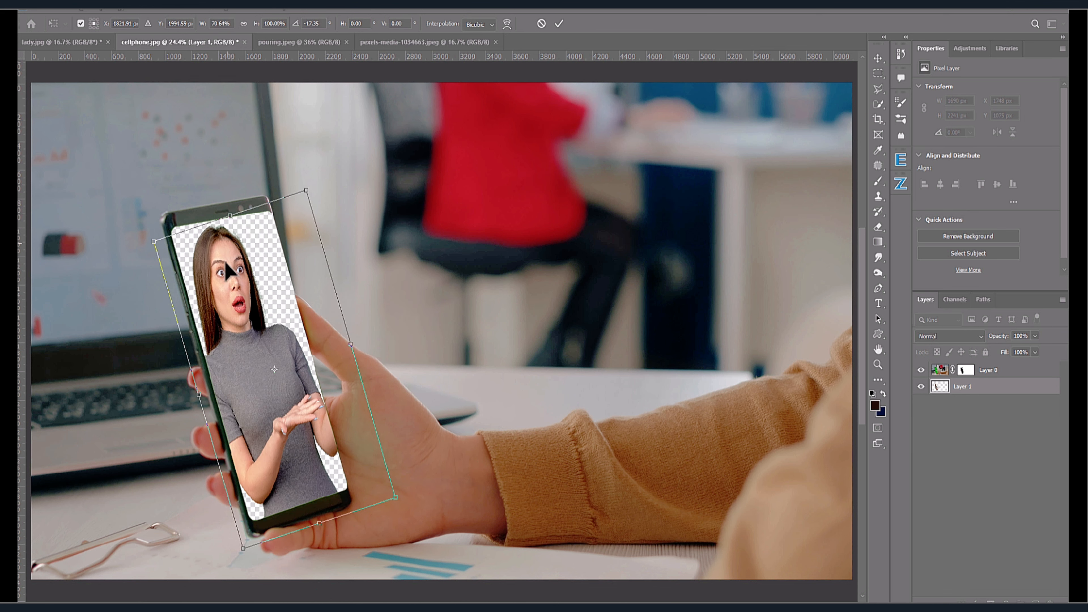
pyautogui.moveTo(231, 215); pyautogui.dragTo(230, 207)
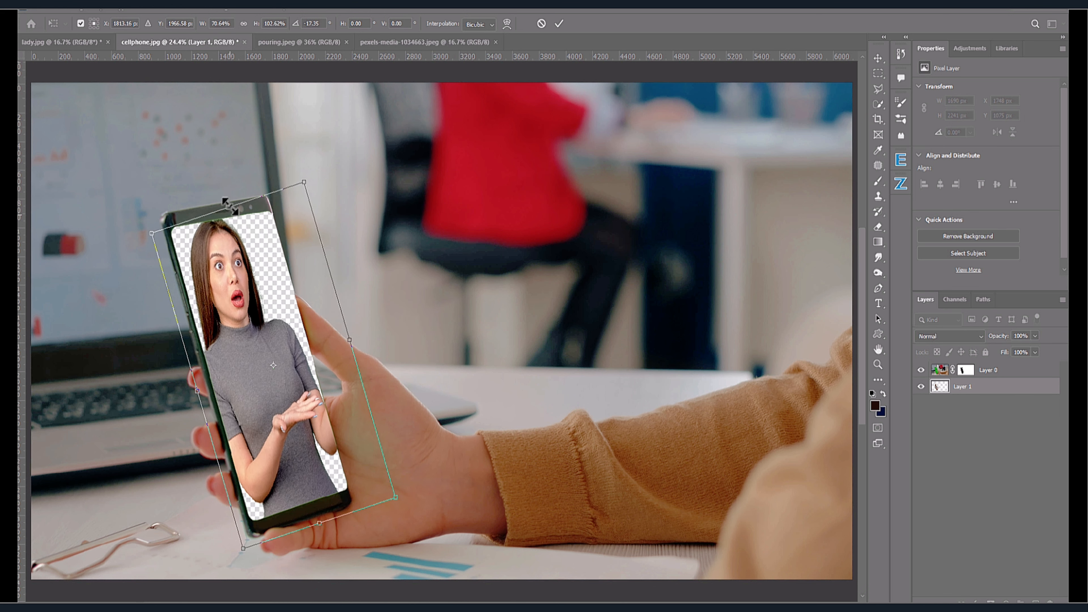
pyautogui.press('Return')
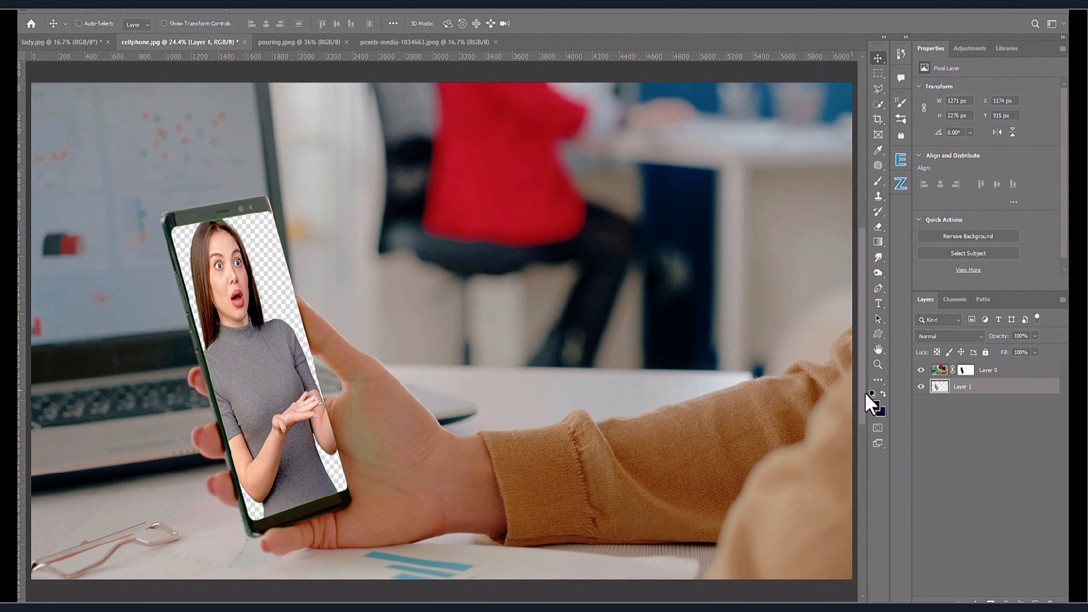
# Step: Place the woman layer above the phone layer and mask it to the screen opening, using Layer 0's mask as an inverted selection
pyautogui.moveTo(943, 390); pyautogui.dragTo(942, 364)
pyautogui.keyDown('ctrl'); pyautogui.click(966, 386); pyautogui.keyUp('ctrl')
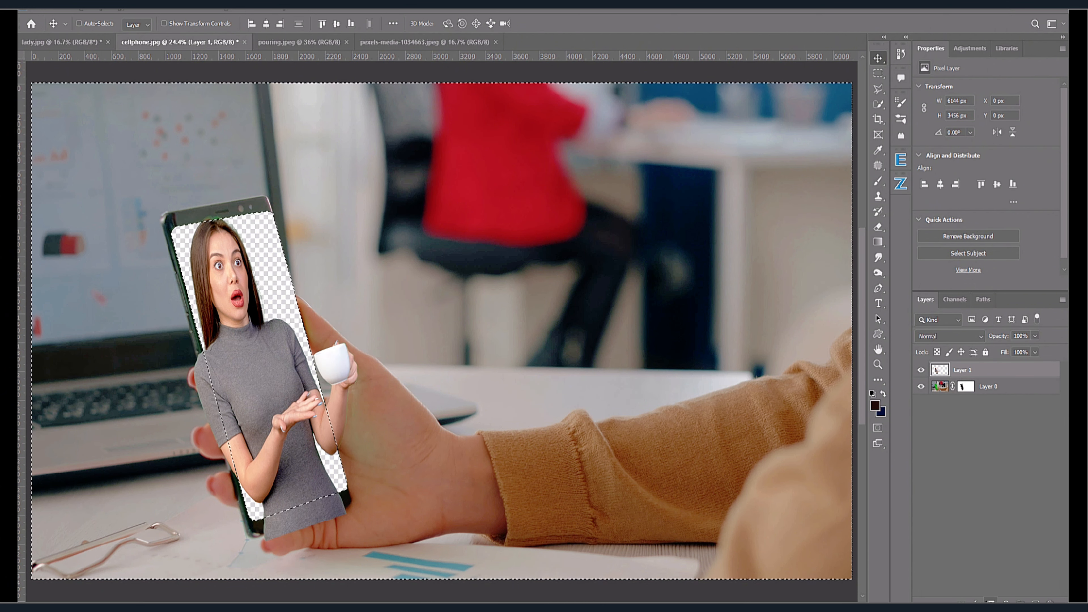
pyautogui.click(991, 602)
pyautogui.hotkey('ctrl', 'i')
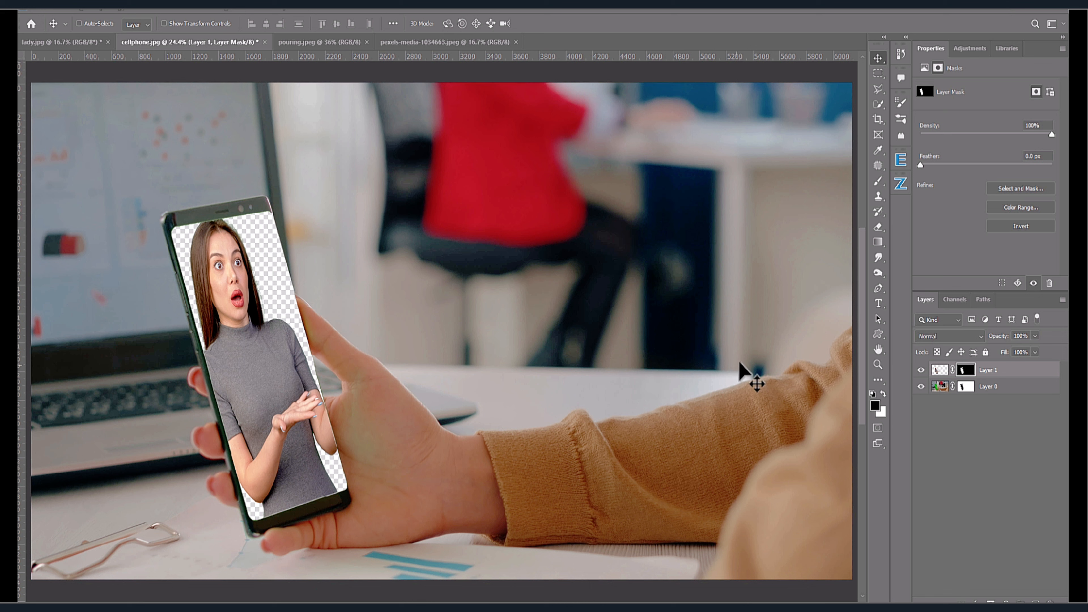
# Step: Paint white on the woman's layer mask to reveal her raised forearm, hand and cup outside the phone
pyautogui.click(878, 183)
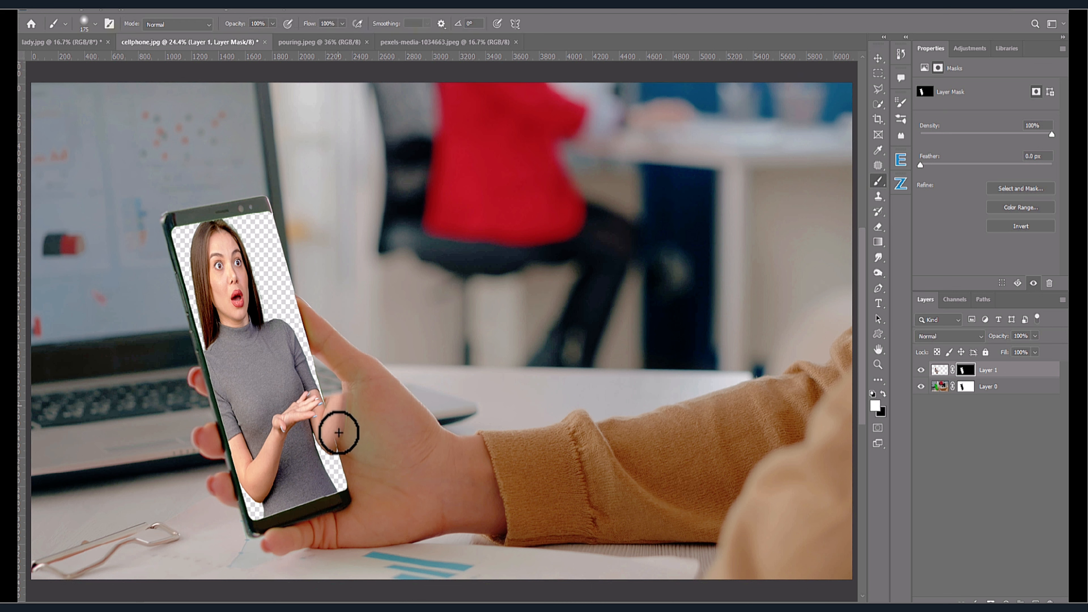
pyautogui.moveTo(339, 446)
pyautogui.mouseDown()
pyautogui.moveTo(343, 380)
pyautogui.moveTo(346, 396)
pyautogui.moveTo(356, 369)
pyautogui.moveTo(341, 349)
pyautogui.moveTo(321, 358)
pyautogui.moveTo(336, 413)
pyautogui.moveTo(353, 365)
pyautogui.moveTo(339, 337)
pyautogui.moveTo(326, 345)
pyautogui.moveTo(339, 345)
pyautogui.moveTo(350, 406)
pyautogui.mouseUp()
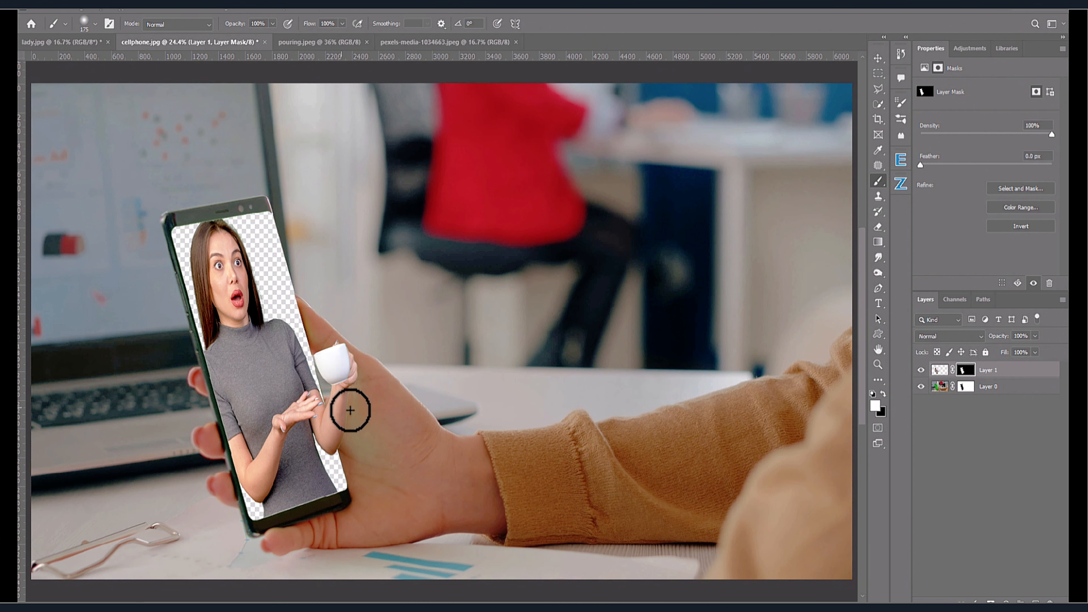
# Step: Add a Selective Color adjustment above the phone layer with Greens set to Cyan -87, Magenta +36 and Black -97
pyautogui.click(938, 389)
pyautogui.click(1005, 602)
pyautogui.click(1010, 596)
pyautogui.click(961, 100)
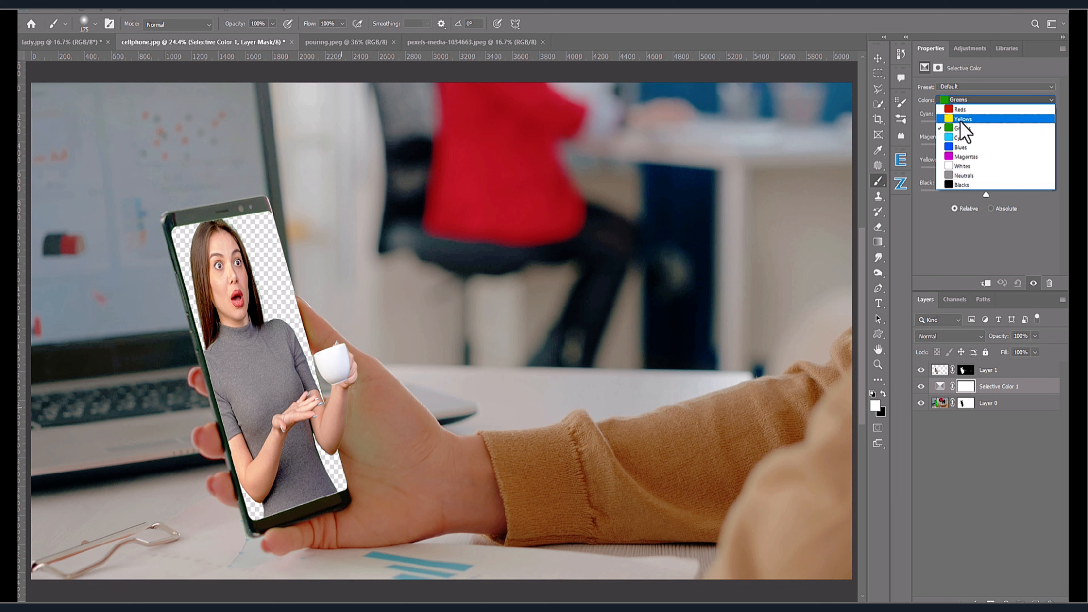
pyautogui.click(961, 129)
pyautogui.moveTo(986, 126); pyautogui.dragTo(922, 132)
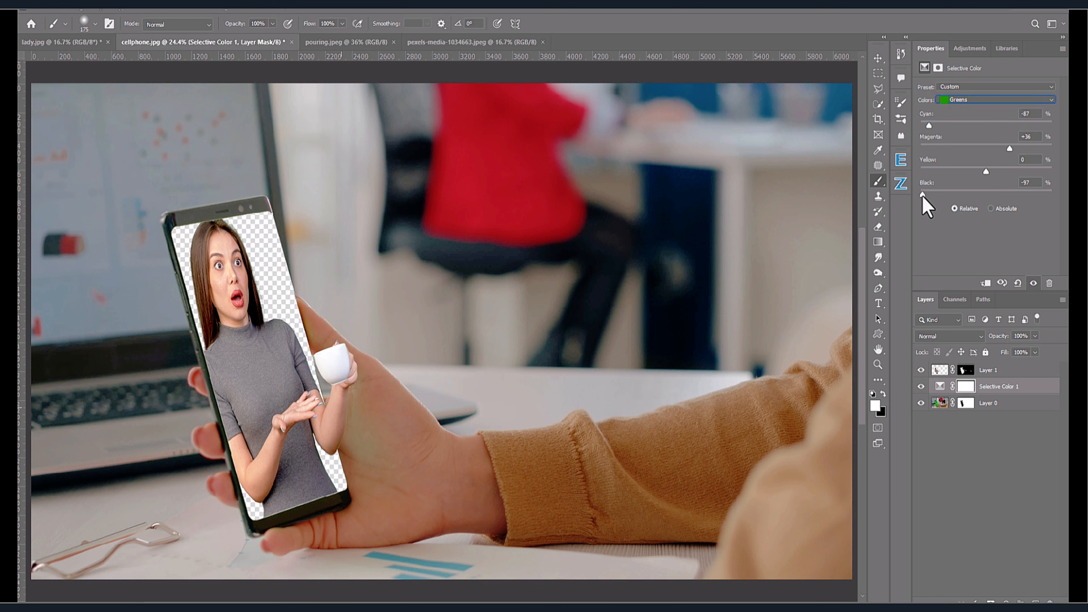
# Step: Add a Selective Color adjustment clipped to the woman layer with Greens Cyan at -100, and merge the adjustments into their layers
pyautogui.click(937, 370)
pyautogui.click(1005, 602)
pyautogui.click(1011, 597)
pyautogui.hotkey('ctrl', 'alt', 'g')
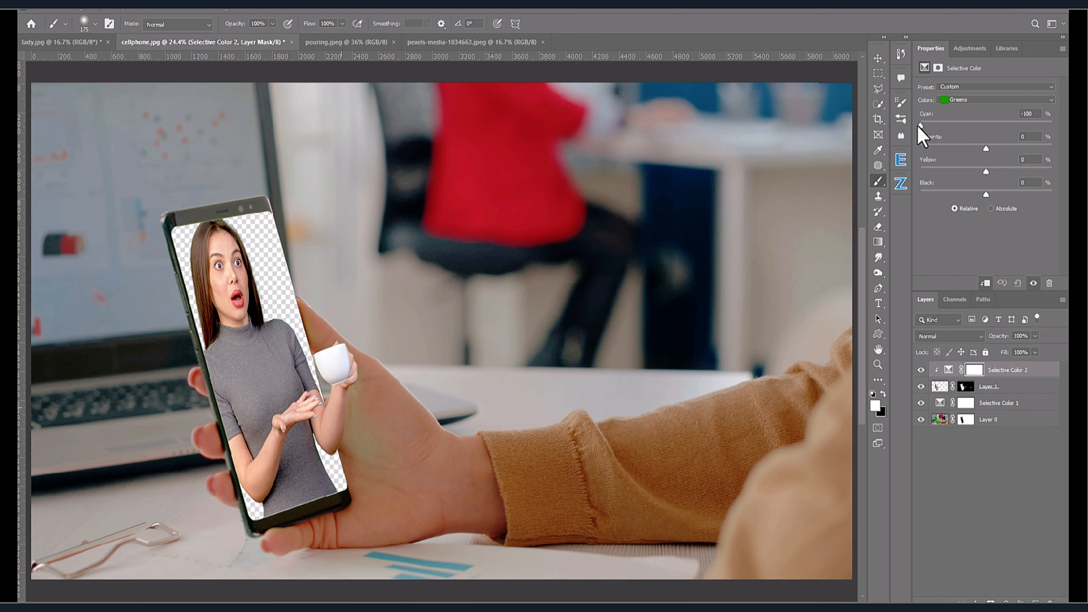
pyautogui.hotkey('ctrl', 't')
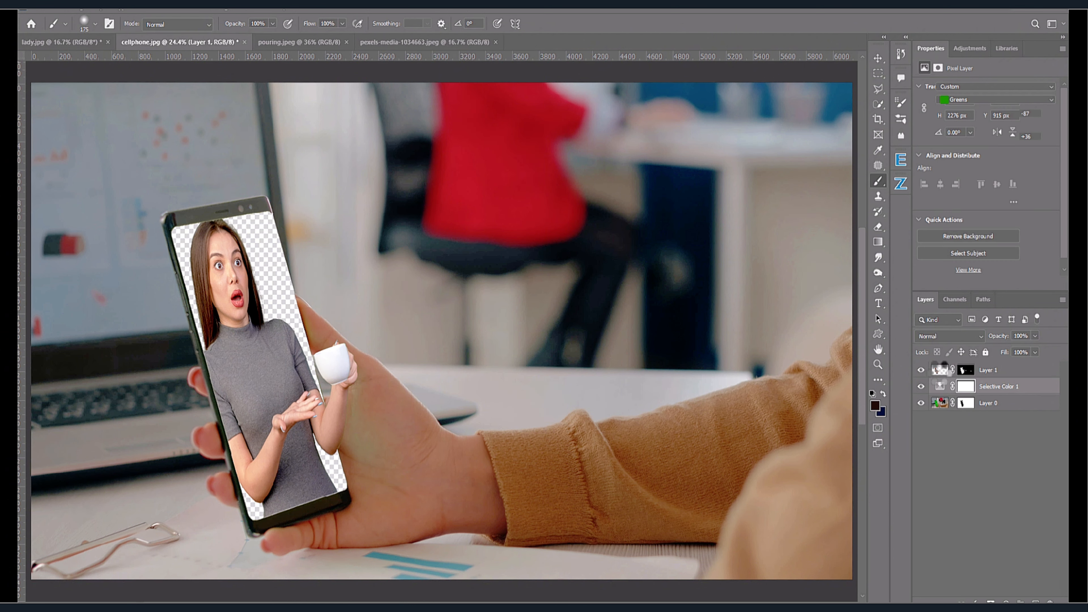
# Step: Stretch the woman layer downward to a height of about 2305 px so she reaches the phone screen's lower edge
pyautogui.hotkey('ctrl', 't')
pyautogui.moveTo(284, 544); pyautogui.dragTo(280, 548)
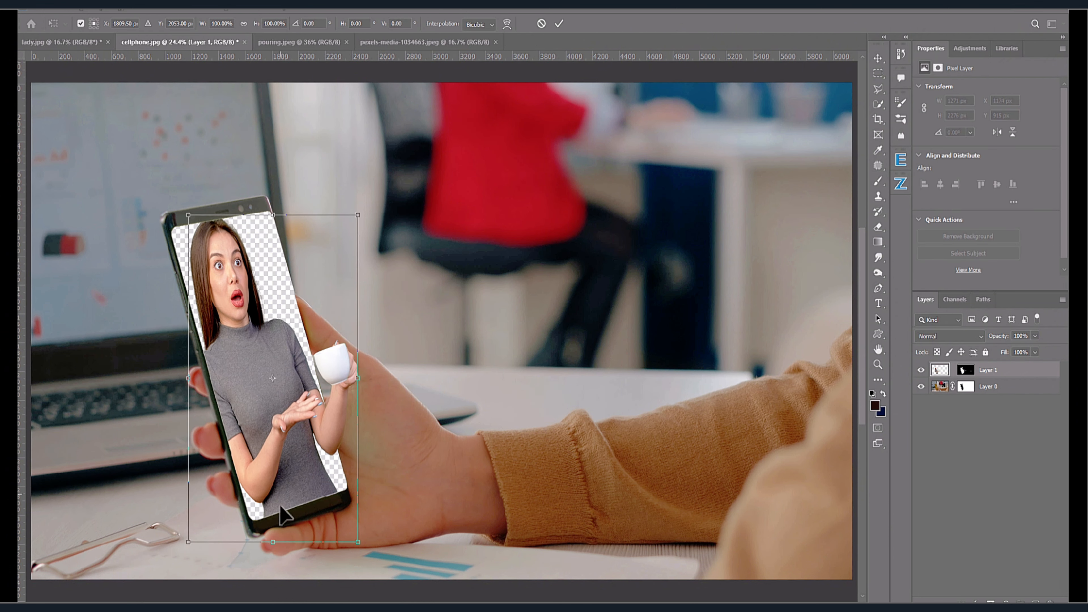
pyautogui.moveTo(276, 546); pyautogui.dragTo(274, 549)
pyautogui.press('Return')
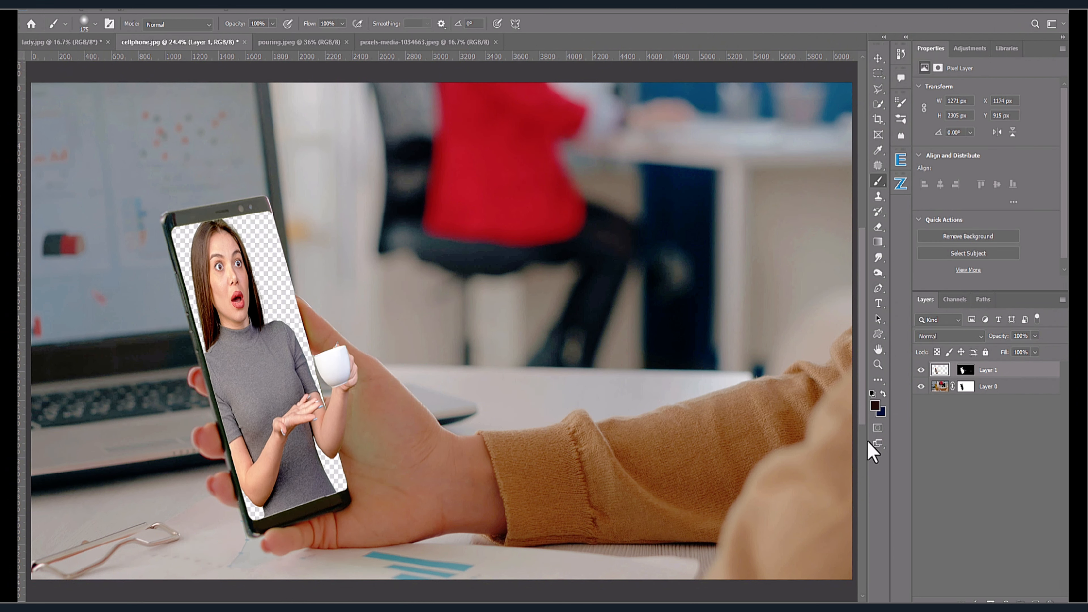
# Step: Target Layer 0's mask and select a thin strip along the phone screen's lower edge with the Polygonal Lasso
pyautogui.click(966, 387)
pyautogui.press('x')
pyautogui.scroll(5, 315, 535)
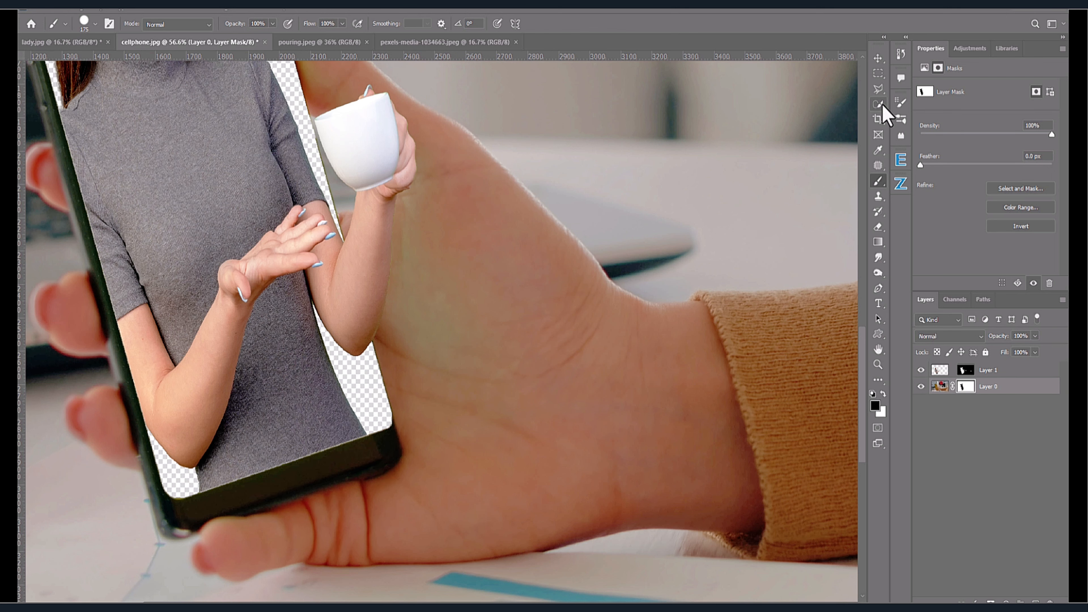
pyautogui.click(878, 88)
pyautogui.scroll(3, 355, 444)
pyautogui.click(62, 542)
pyautogui.click(53, 508)
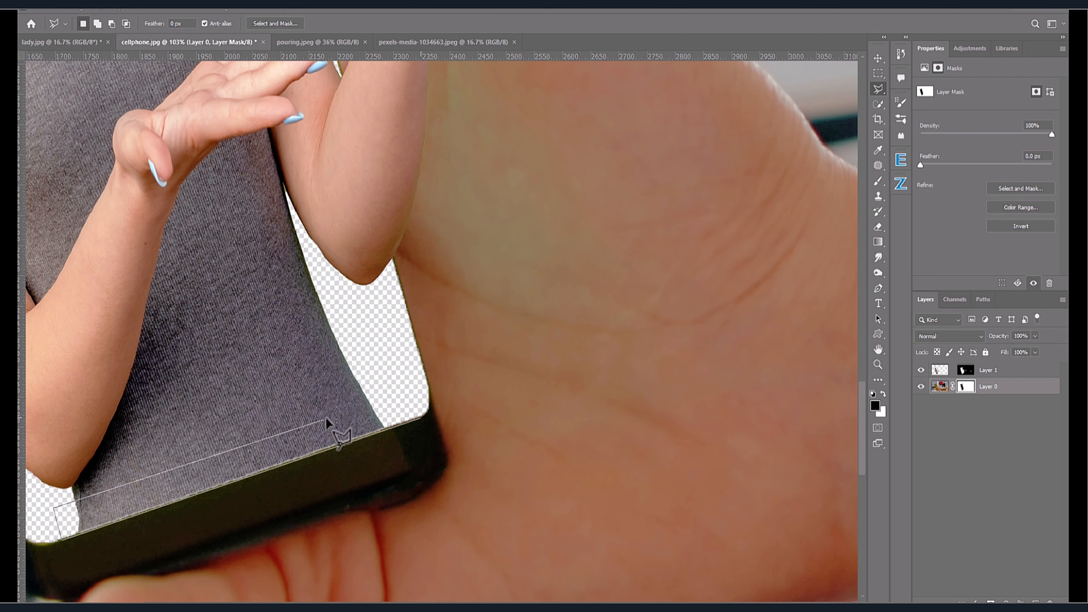
pyautogui.click(421, 418)
# Step: Fill the selected strip on the phone layer's mask with black at 100% opacity and deselect
pyautogui.click(57, 10)
pyautogui.click(67, 190)
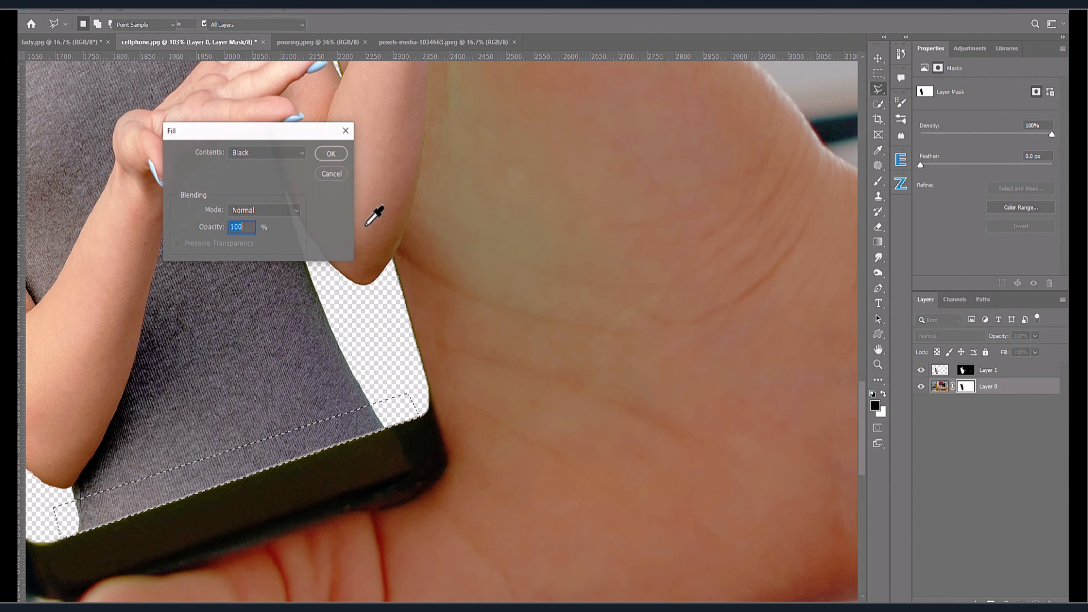
pyautogui.click(331, 154)
pyautogui.hotkey('ctrl', 'd')
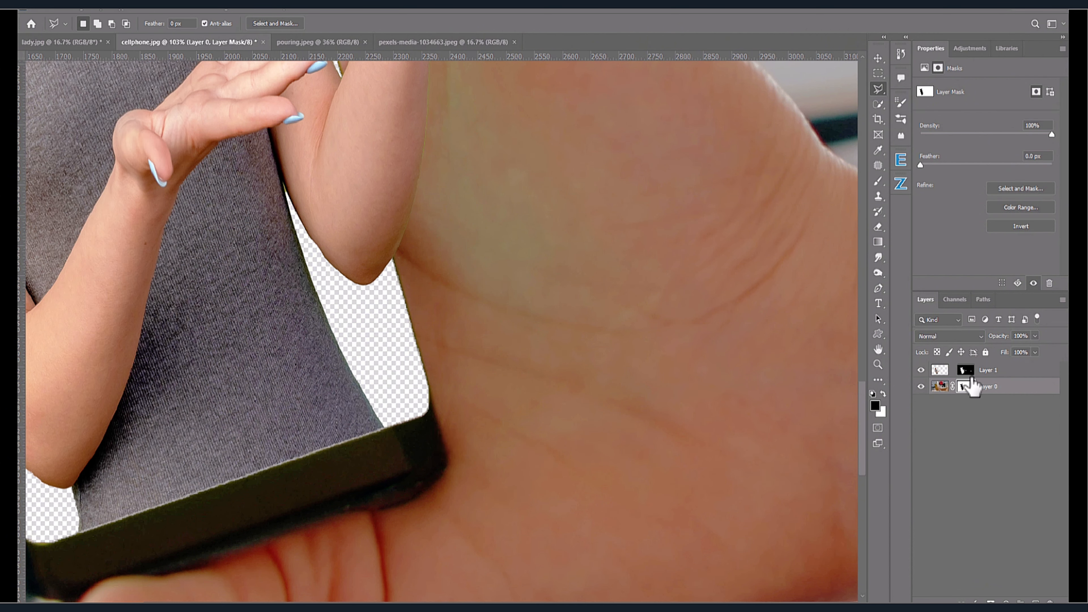
# Step: Target the woman's layer mask and outline the same strip along the screen's lower edge with the Polygonal Lasso
pyautogui.click(965, 369)
pyautogui.click(415, 418)
pyautogui.click(53, 542)
pyautogui.click(52, 515)
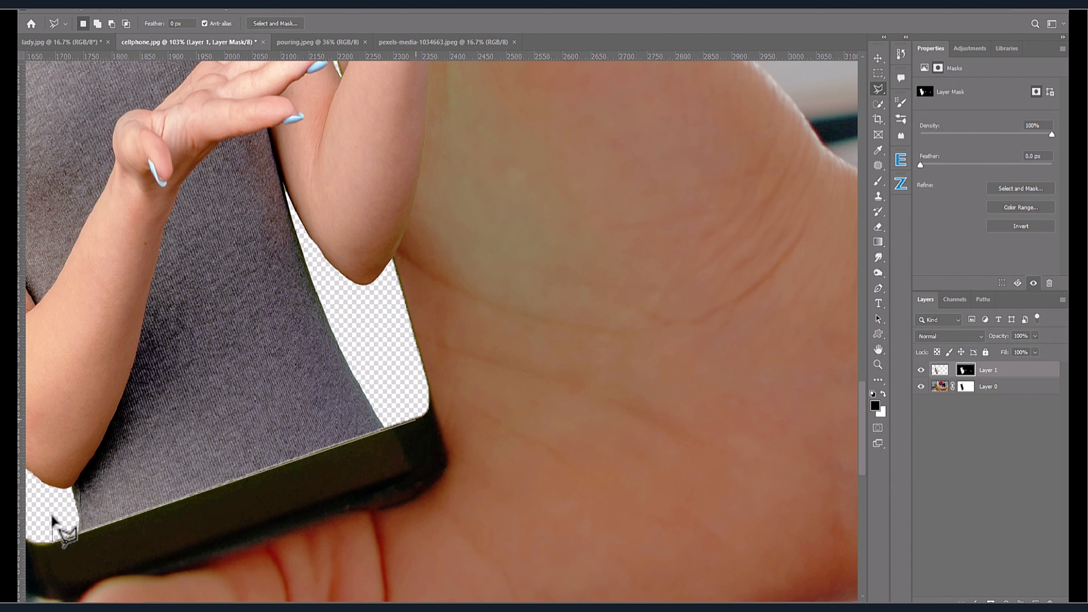
pyautogui.doubleClick(403, 381)
# Step: Fill the selected strip on the woman's mask to reveal her down to the screen's lower edge, and deselect
pyautogui.click(57, 10)
pyautogui.click(67, 190)
pyautogui.click(267, 153)
pyautogui.click(253, 263)
pyautogui.click(331, 154)
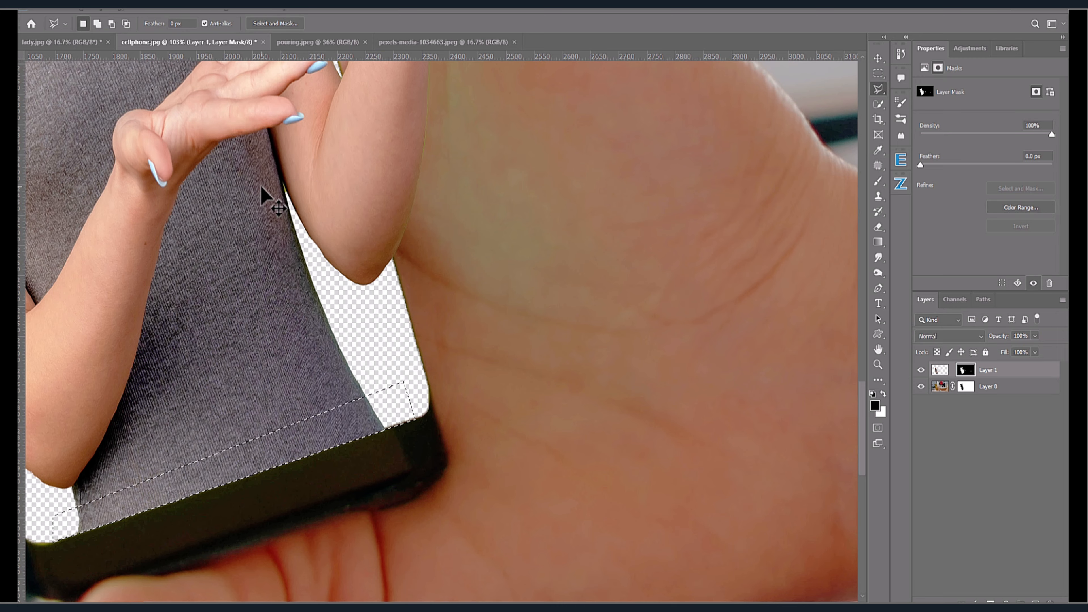
pyautogui.hotkey('ctrl', 'd')
pyautogui.hotkey('ctrl', '0')
# Step: Copy the city street photo from pexels-media-1034663.jpeg into cellphone.jpg and place its layer below the phone layer
pyautogui.click(429, 42)
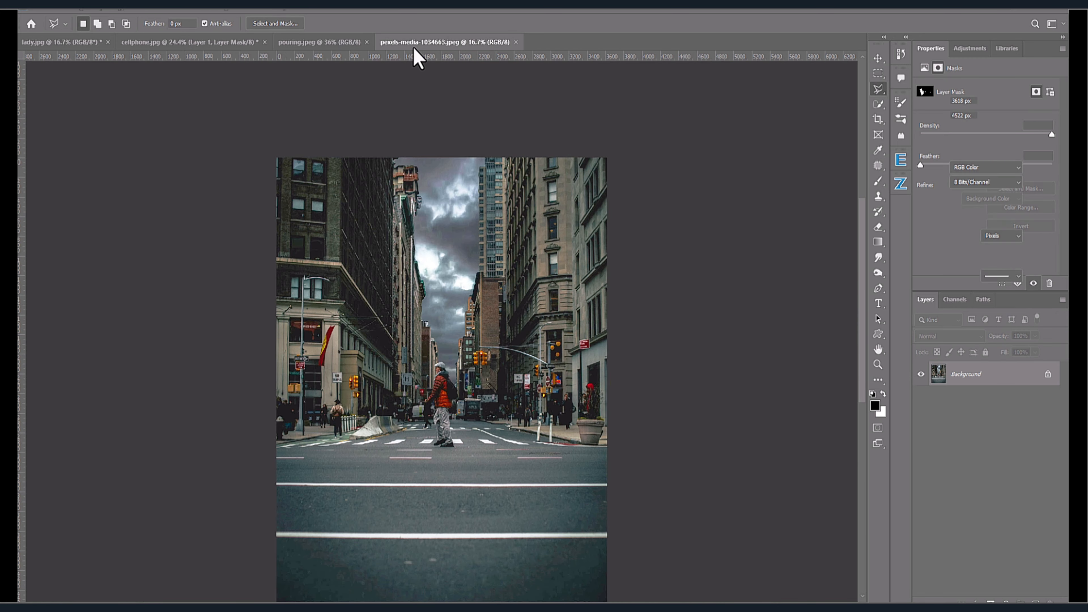
pyautogui.press('v')
pyautogui.moveTo(436, 321); pyautogui.dragTo(377, 341)
pyautogui.moveTo(960, 371); pyautogui.dragTo(941, 420)
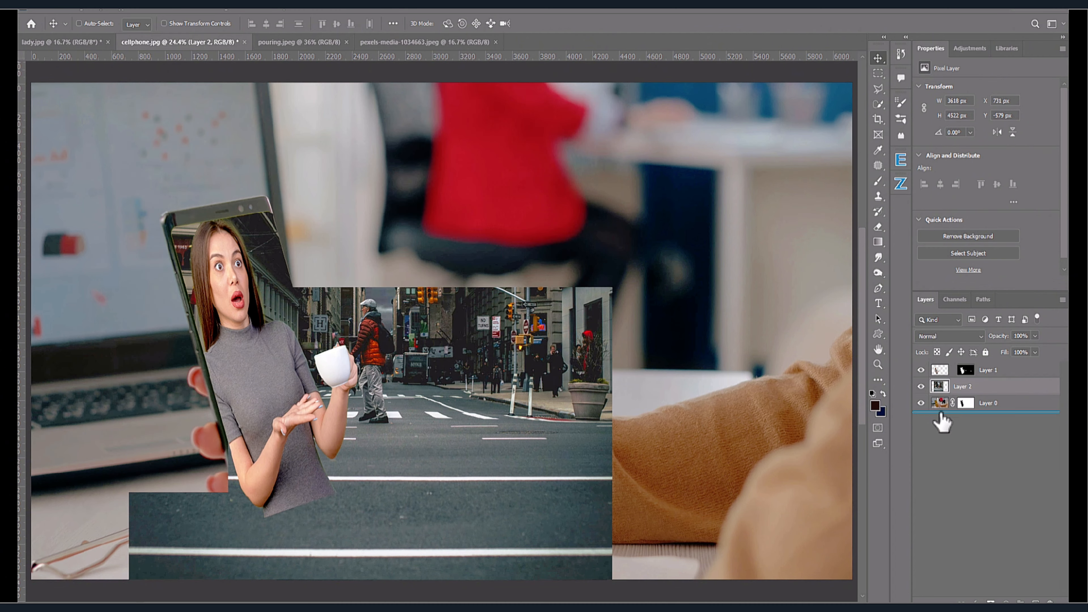
# Step: Scale the street photo down to about 2344 px wide and position it behind the phone screen opening
pyautogui.hotkey('ctrl', 't')
pyautogui.scroll(-2, 454, 410)
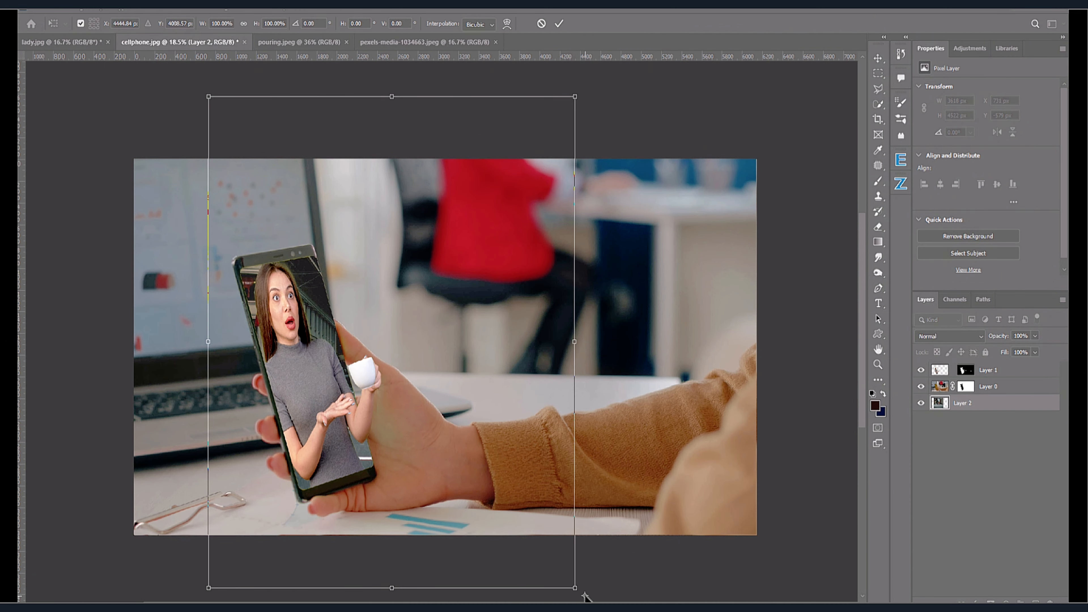
pyautogui.moveTo(596, 597); pyautogui.dragTo(448, 455)
pyautogui.moveTo(355, 395); pyautogui.dragTo(302, 447)
pyautogui.press('Return')
pyautogui.hotkey('ctrl', '0')
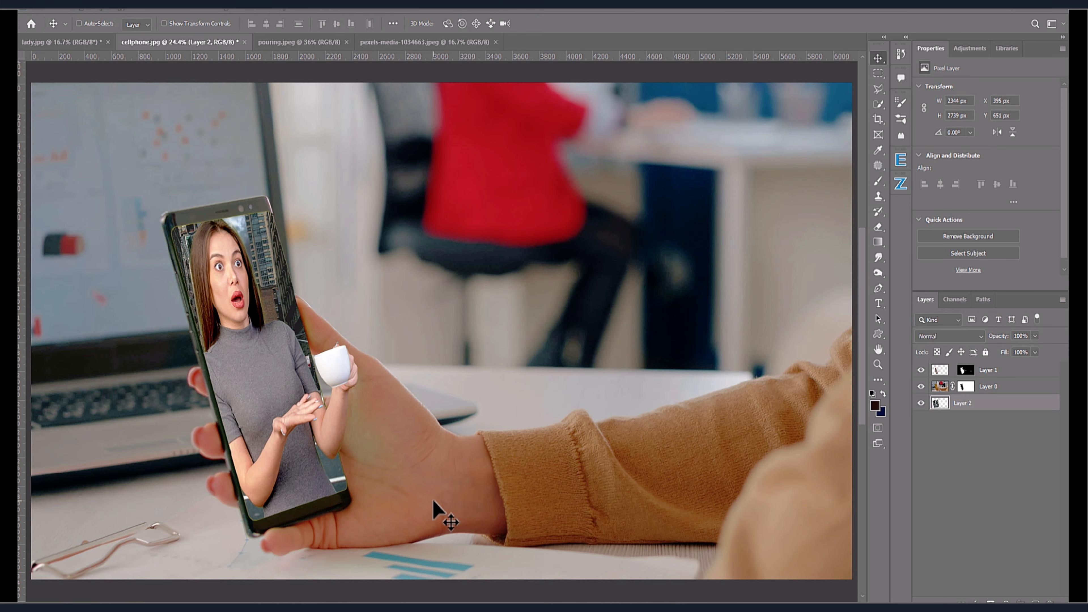
# Step: Add an empty layer above the phone layer and use the dark brown 190e0a as the foreground colour
pyautogui.click(939, 387)
pyautogui.hotkey('ctrl', 'shift', 'alt', 'n')
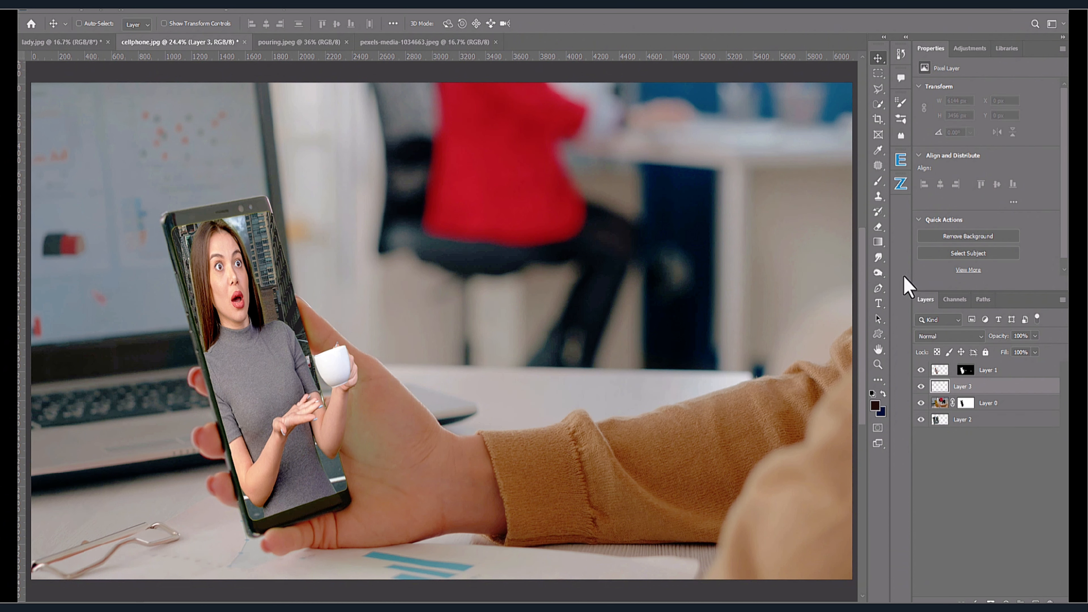
pyautogui.press('i')
pyautogui.click(875, 405)
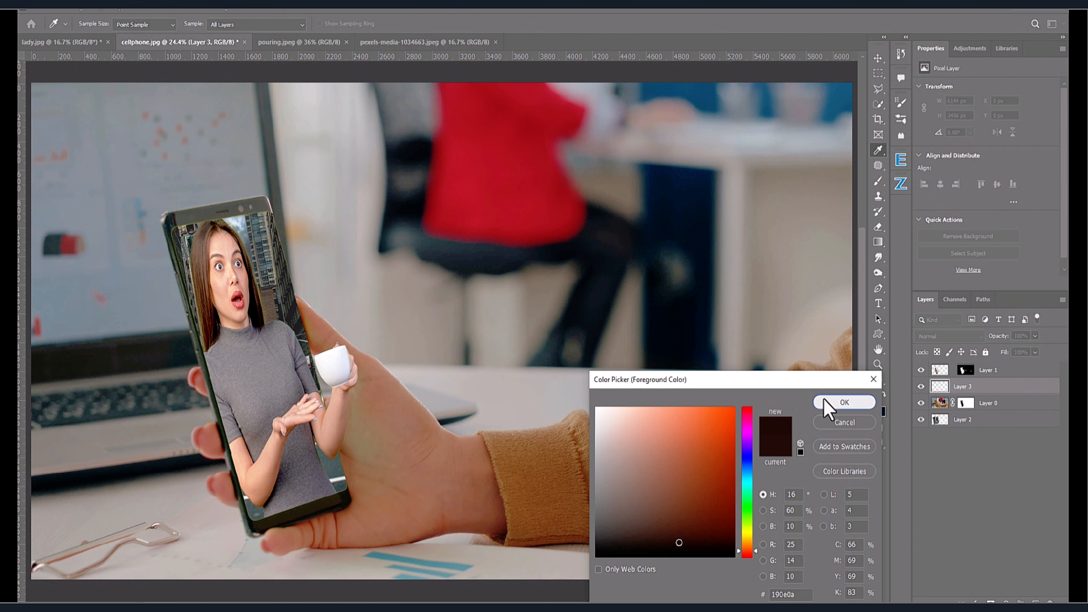
pyautogui.click(840, 402)
# Step: Switch to a soft round brush at 30% opacity and paint a shadow beside the woman's arm on the new layer
pyautogui.press('b')
pyautogui.moveTo(348, 365); pyautogui.dragTo(353, 381)
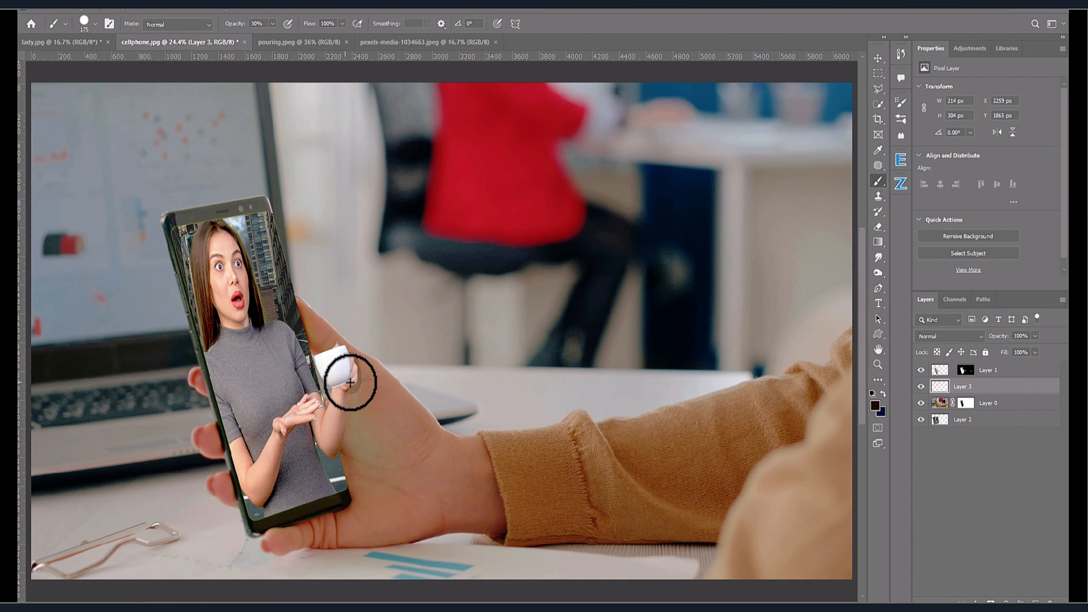
pyautogui.hotkey('ctrl', 'z')
pyautogui.rightClick(353, 381)
pyautogui.press('Return')
pyautogui.moveTo(456, 438)
pyautogui.mouseDown()
pyautogui.moveTo(350, 440)
pyautogui.moveTo(342, 499)
pyautogui.mouseUp()
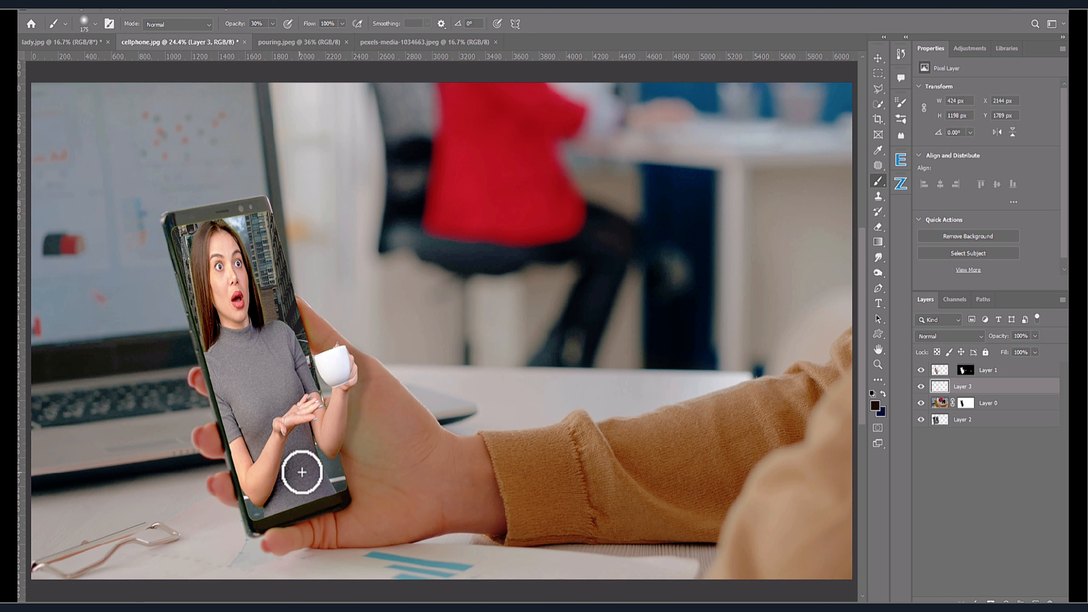
# Step: Change the foreground colour to a dark reddish brown and paint a shadow beside the woman's raised forearm
pyautogui.click(876, 405)
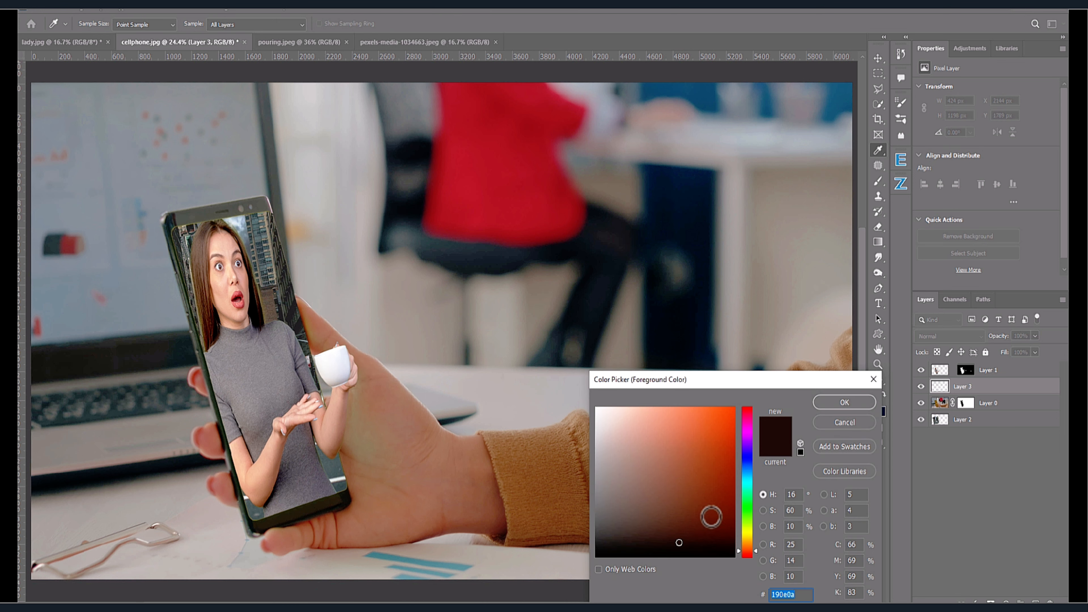
pyautogui.click(845, 402)
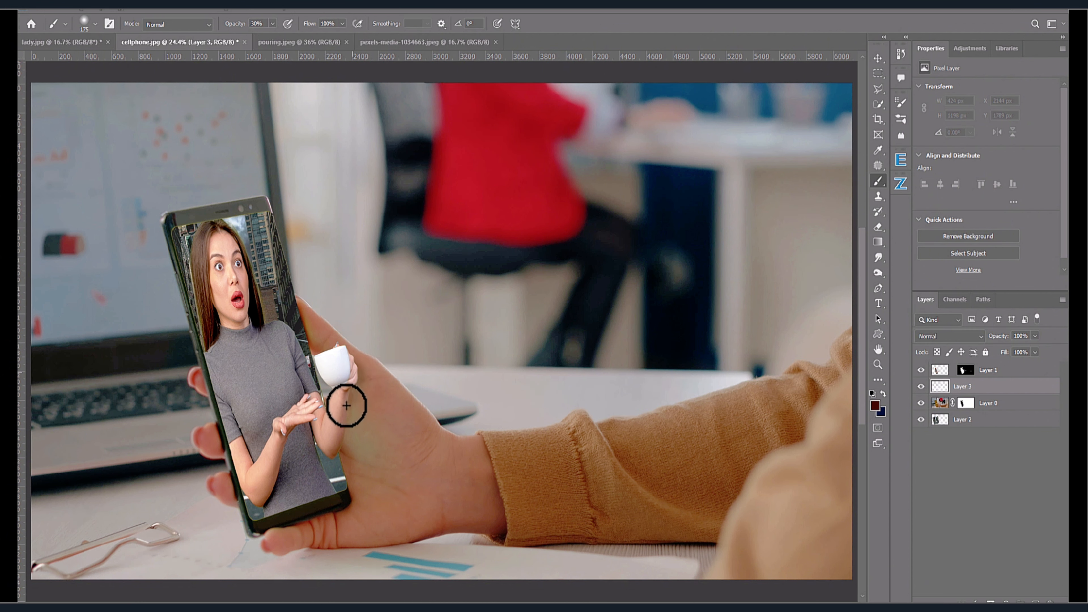
pyautogui.moveTo(340, 447); pyautogui.dragTo(345, 415)
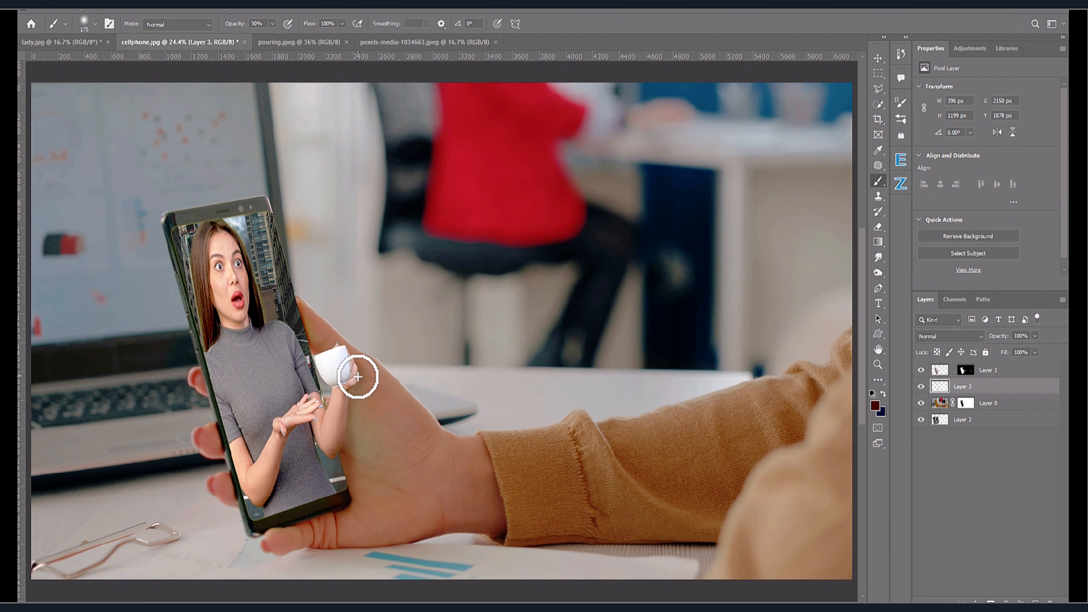
# Step: Paint more soft shadow strokes along the woman's raised forearm and around the hand holding the cup
pyautogui.moveTo(336, 451)
pyautogui.mouseDown()
pyautogui.moveTo(354, 366)
pyautogui.moveTo(356, 381)
pyautogui.mouseUp()
pyautogui.moveTo(340, 438)
pyautogui.mouseDown()
pyautogui.moveTo(353, 367)
pyautogui.moveTo(362, 386)
pyautogui.mouseUp()
pyautogui.moveTo(336, 446); pyautogui.dragTo(340, 379)
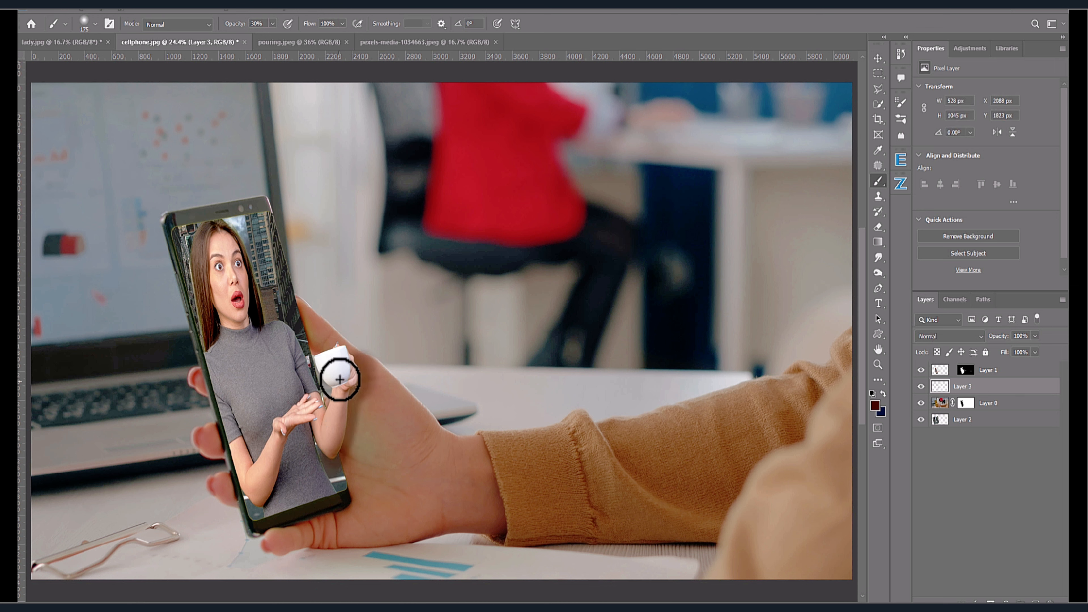
pyautogui.moveTo(335, 430)
pyautogui.mouseDown()
pyautogui.moveTo(219, 382)
pyautogui.moveTo(223, 100)
pyautogui.mouseUp()
# Step: Soften the painted arm shadow with a Gaussian Blur of 64 pixels radius
pyautogui.click(165, 6)
pyautogui.moveTo(195, 165)
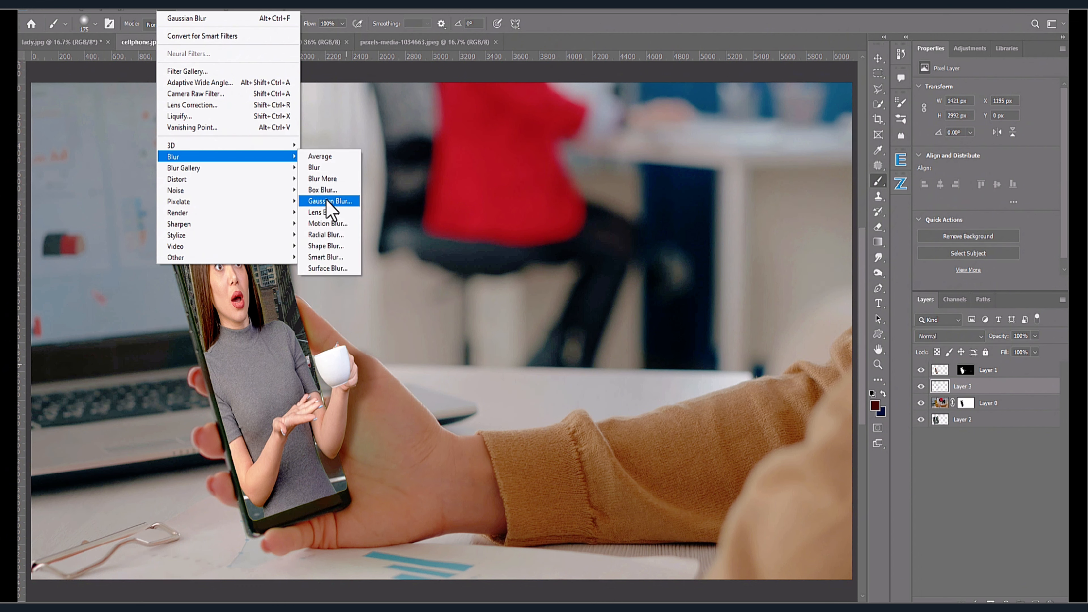
pyautogui.click(330, 201)
pyautogui.moveTo(834, 326)
pyautogui.mouseDown()
pyautogui.moveTo(860, 315)
pyautogui.moveTo(843, 328)
pyautogui.mouseUp()
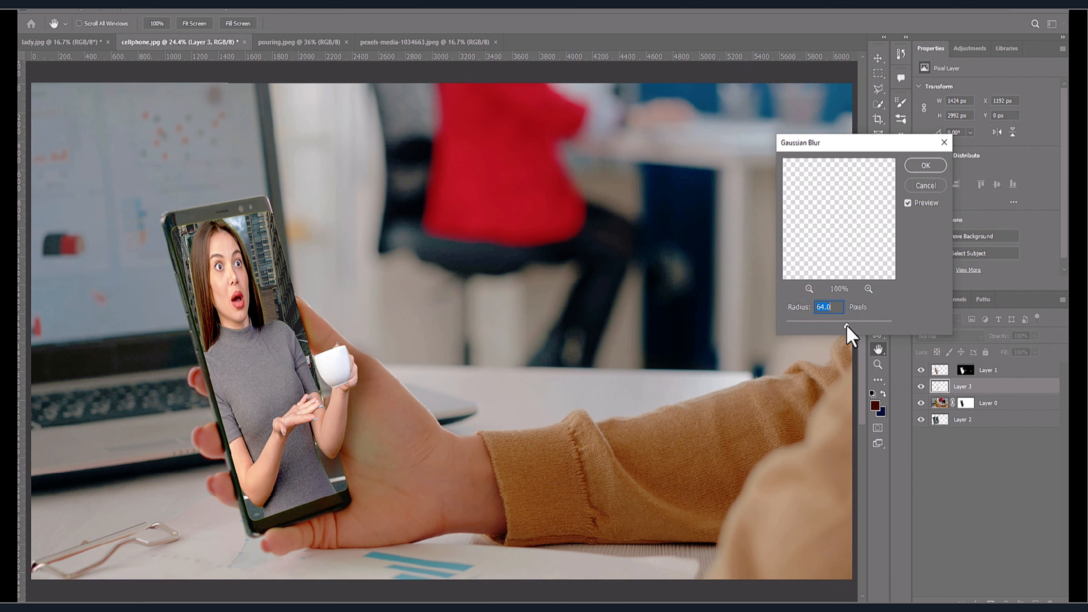
pyautogui.click(926, 166)
# Step: Add an empty layer above the street photo layer and brush a soft shadow around the woman on it
pyautogui.click(963, 420)
pyautogui.click(1036, 602)
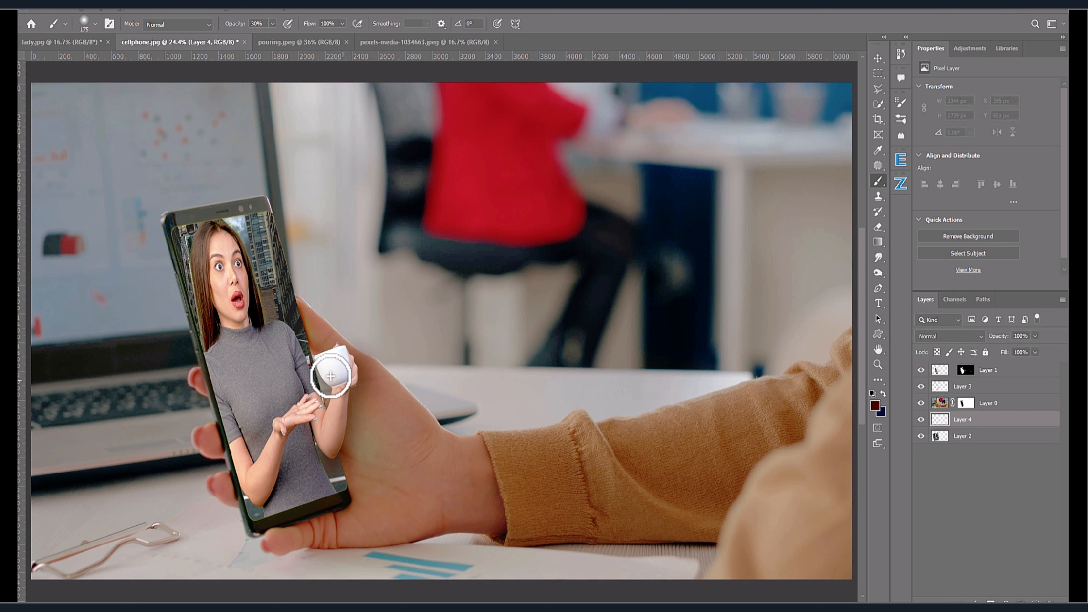
# Step: Apply a black Multiply drop shadow to the woman's layer with 55% opacity, 40 px distance and 40 px size
pyautogui.click(941, 371)
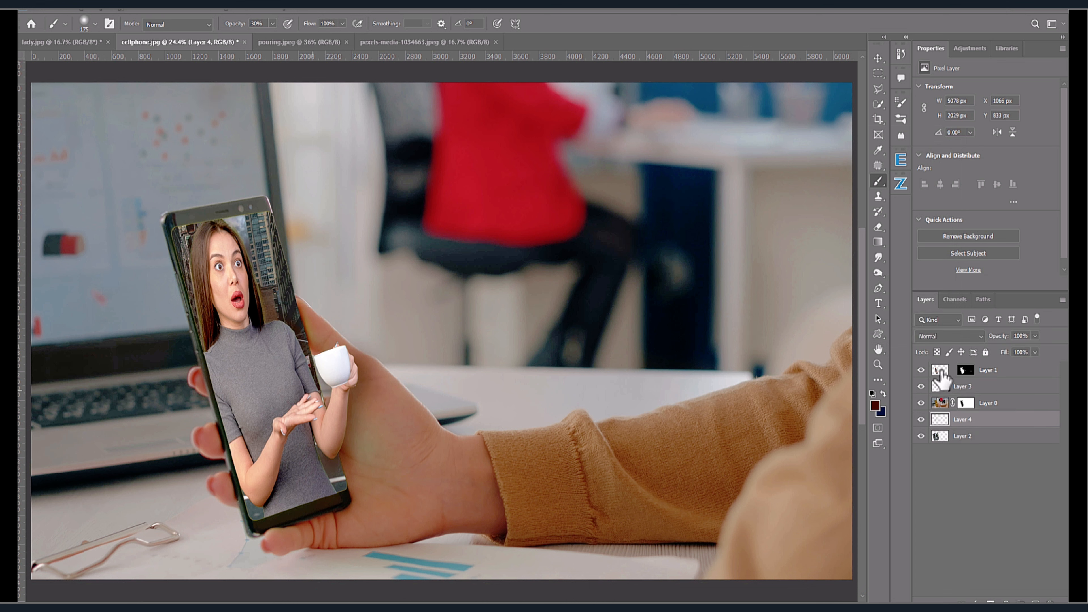
pyautogui.click(975, 603)
pyautogui.click(1004, 596)
pyautogui.click(829, 389)
pyautogui.moveTo(857, 430); pyautogui.dragTo(844, 405)
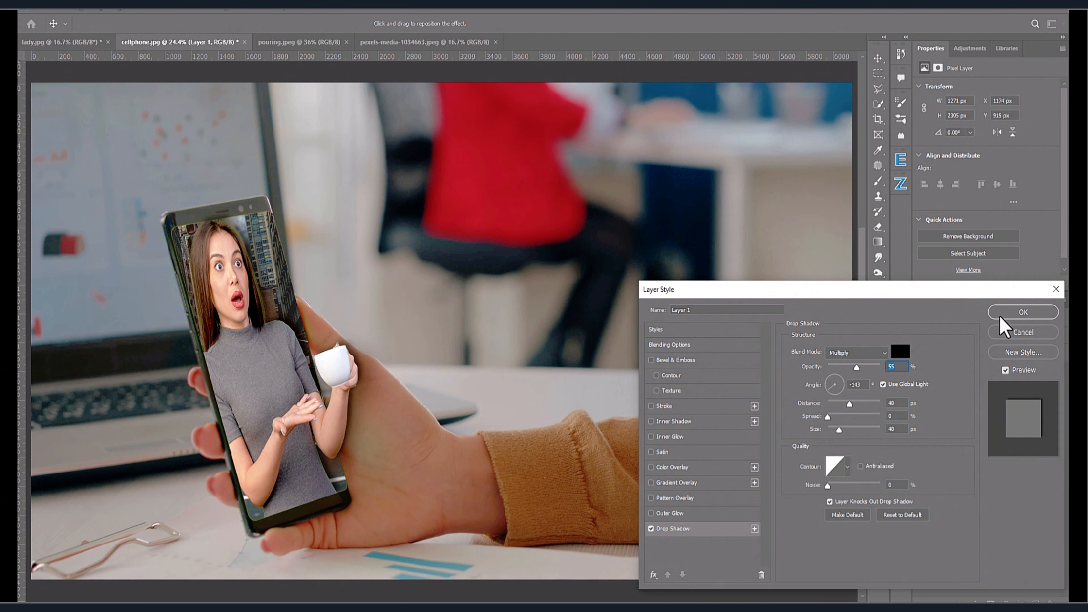
pyautogui.click(1024, 312)
# Step: Separate the woman's drop shadow into its own layer above the street photo and set the arm shadow layer's opacity to 81%
pyautogui.rightClick(972, 393)
pyautogui.click(1011, 585)
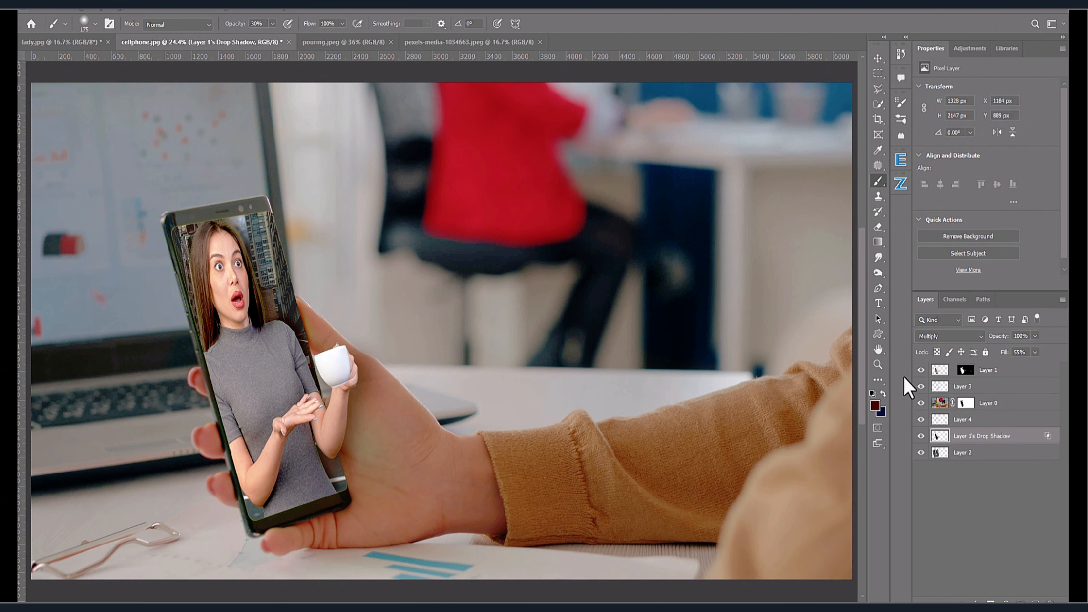
pyautogui.click(972, 386)
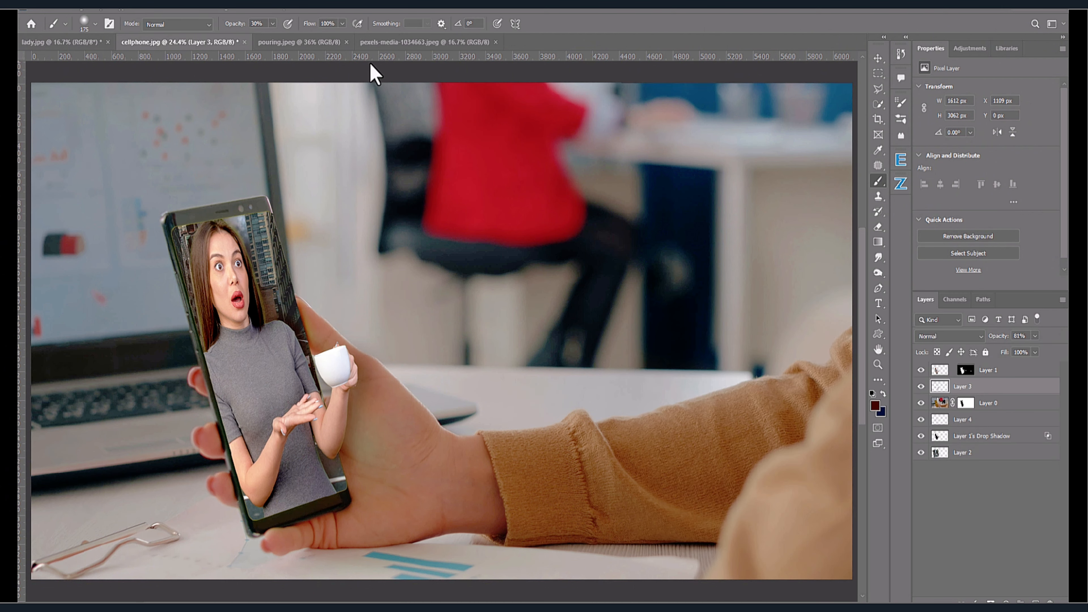
# Step: Bring the flask and coffee stream cutout from pouring.jpeg into the cellphone.jpg composition
pyautogui.click(389, 43)
pyautogui.click(311, 43)
pyautogui.press('v')
pyautogui.moveTo(413, 268); pyautogui.dragTo(248, 285)
# Step: Flip the flask horizontally and fit it in the photo's upper-left corner above the woman's layer, with the stream reaching the cup
pyautogui.hotkey('ctrl', 't')
pyautogui.rightClick(381, 280)
pyautogui.click(422, 504)
pyautogui.scroll(-1, 449, 383)
pyautogui.moveTo(204, 250); pyautogui.dragTo(61, 102)
pyautogui.press('Return')
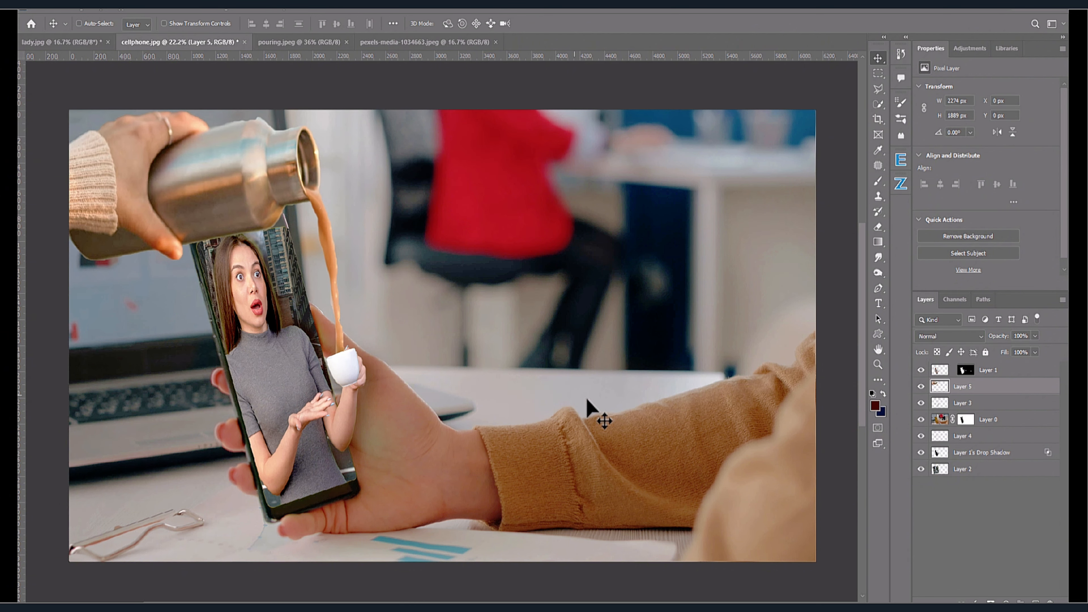
pyautogui.moveTo(945, 390); pyautogui.dragTo(942, 365)
# Step: Trace the cup's front rim below the coffee stream with the Curvature Pen
pyautogui.scroll(5, 347, 370)
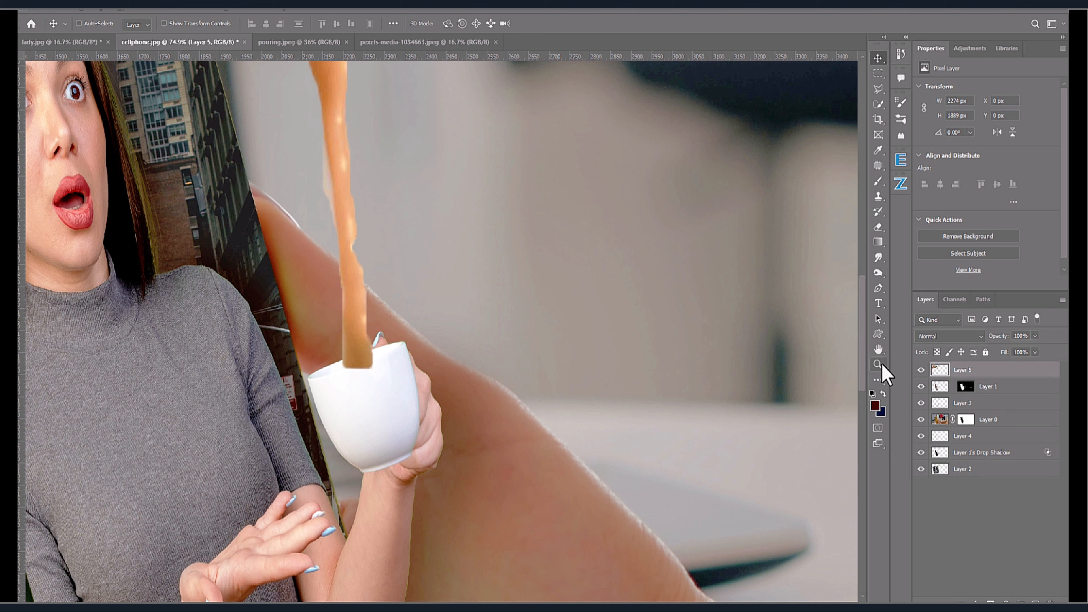
pyautogui.rightClick(879, 288)
pyautogui.click(904, 316)
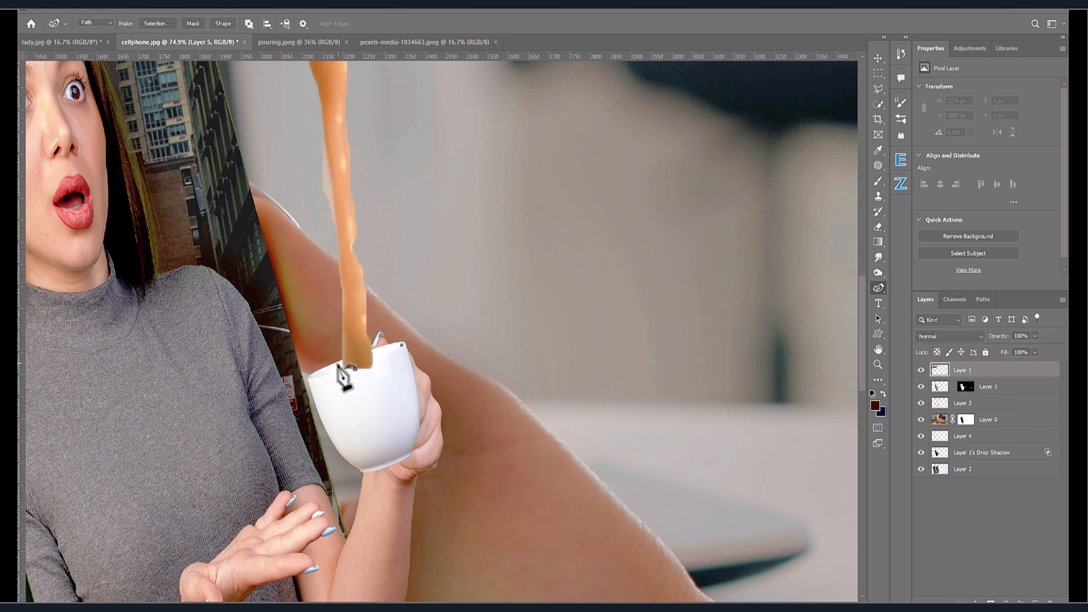
pyautogui.click(310, 379)
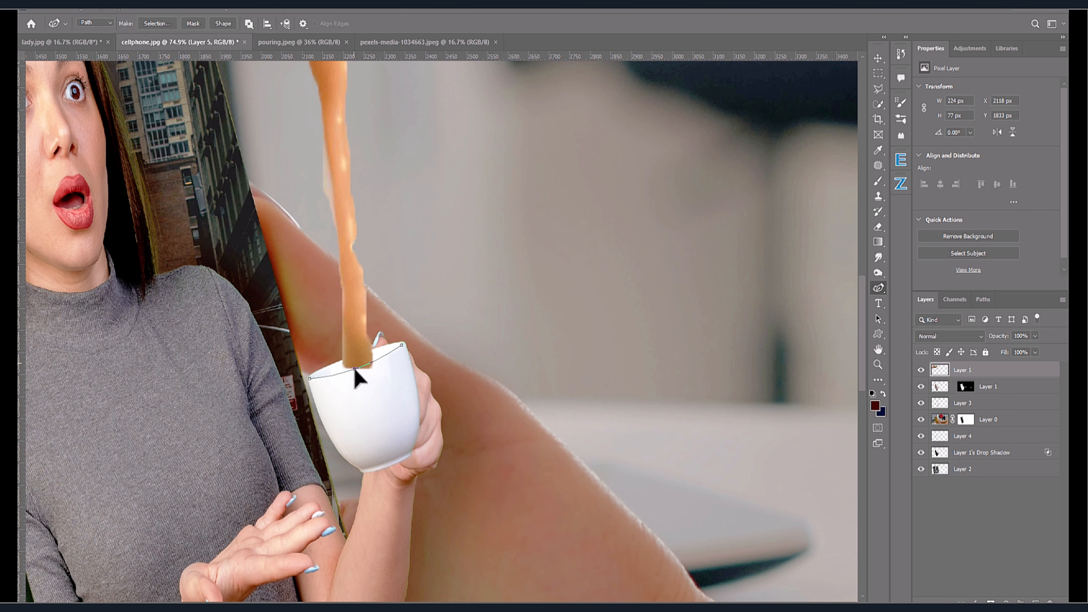
# Step: Complete the path below the cup's rim with the Pen tool, load it as a selection and delete the coffee overlapping the cup
pyautogui.rightClick(878, 288)
pyautogui.click(904, 287)
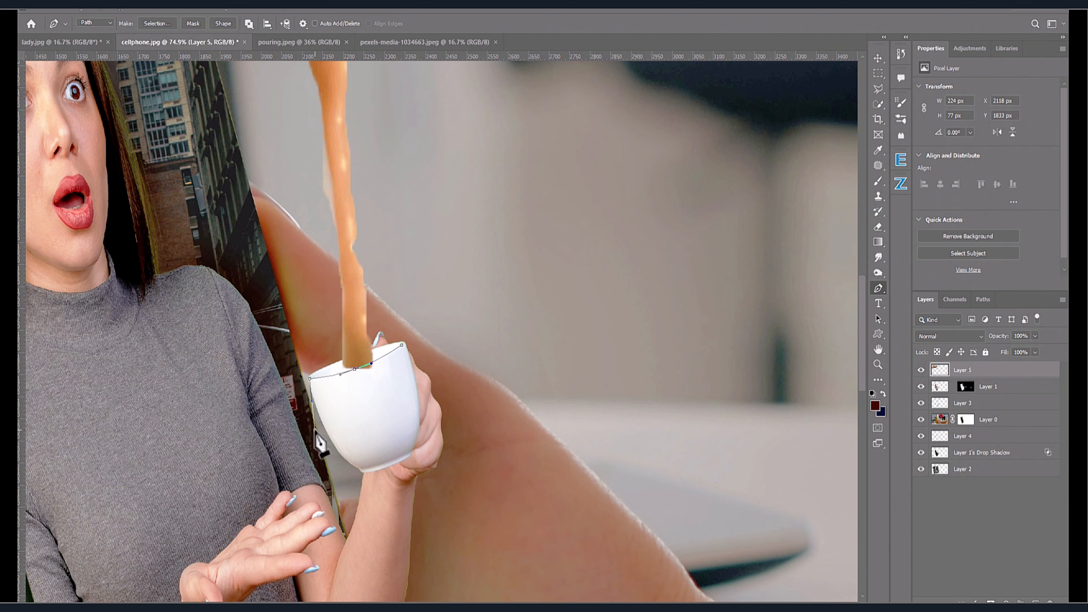
pyautogui.click(159, 25)
pyautogui.click(599, 167)
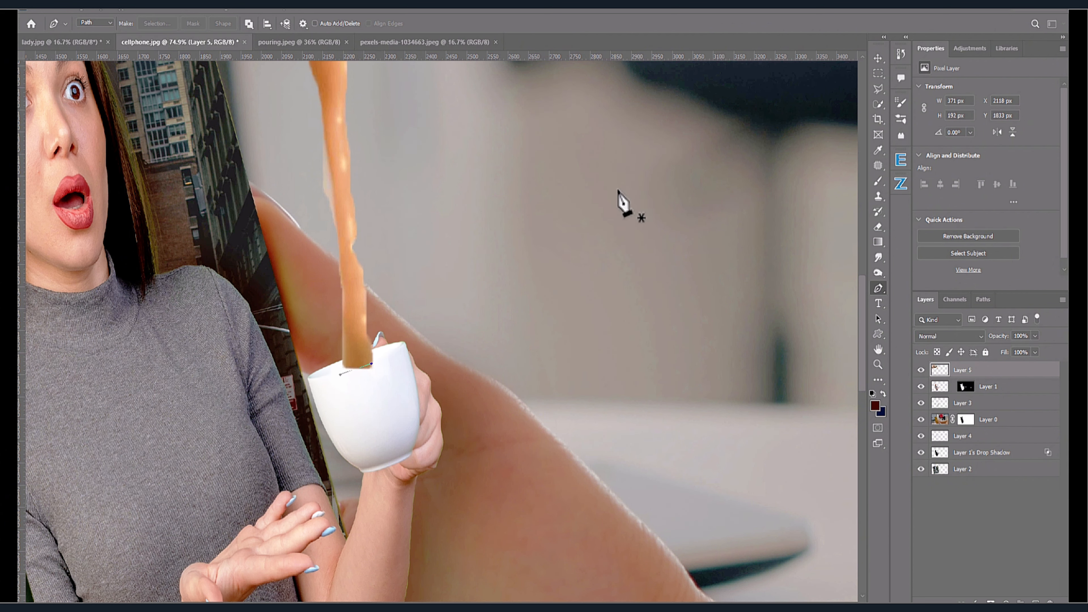
pyautogui.hotkey('ctrl', '0')
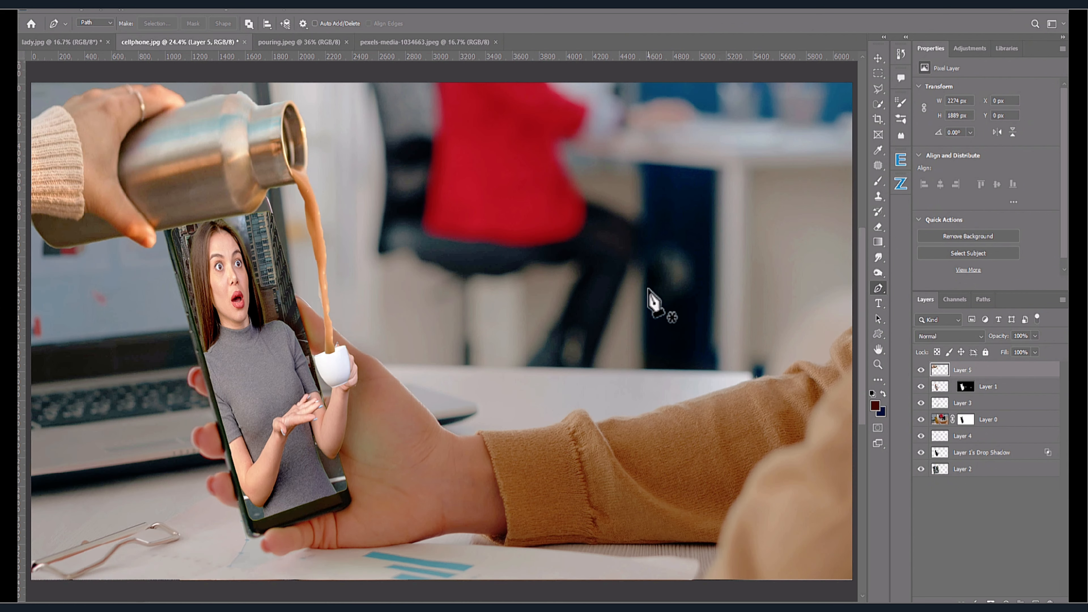
# Step: Add a Color Balance adjustment clipped to the flask layer, with midtones at red +20, green +11 and blue +23
pyautogui.click(1006, 603)
pyautogui.click(1005, 499)
pyautogui.click(986, 283)
pyautogui.moveTo(971, 153)
pyautogui.mouseDown()
pyautogui.moveTo(987, 154)
pyautogui.moveTo(977, 133)
pyautogui.mouseUp()
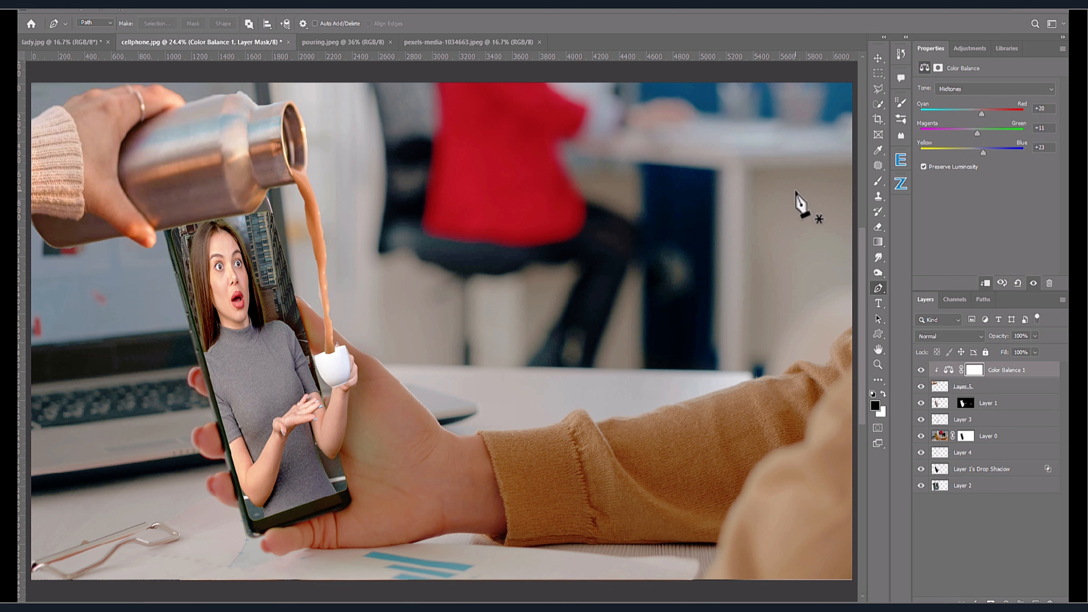
# Step: Add an empty layer above the woman's layer and brush a soft 30% opacity shadow beneath the flask over the phone's upper edge
pyautogui.click(921, 404)
pyautogui.click(921, 403)
pyautogui.click(944, 404)
pyautogui.click(1036, 602)
pyautogui.click(878, 181)
pyautogui.moveTo(253, 210)
pyautogui.mouseDown()
pyautogui.moveTo(177, 221)
pyautogui.moveTo(226, 215)
pyautogui.moveTo(207, 188)
pyautogui.mouseUp()
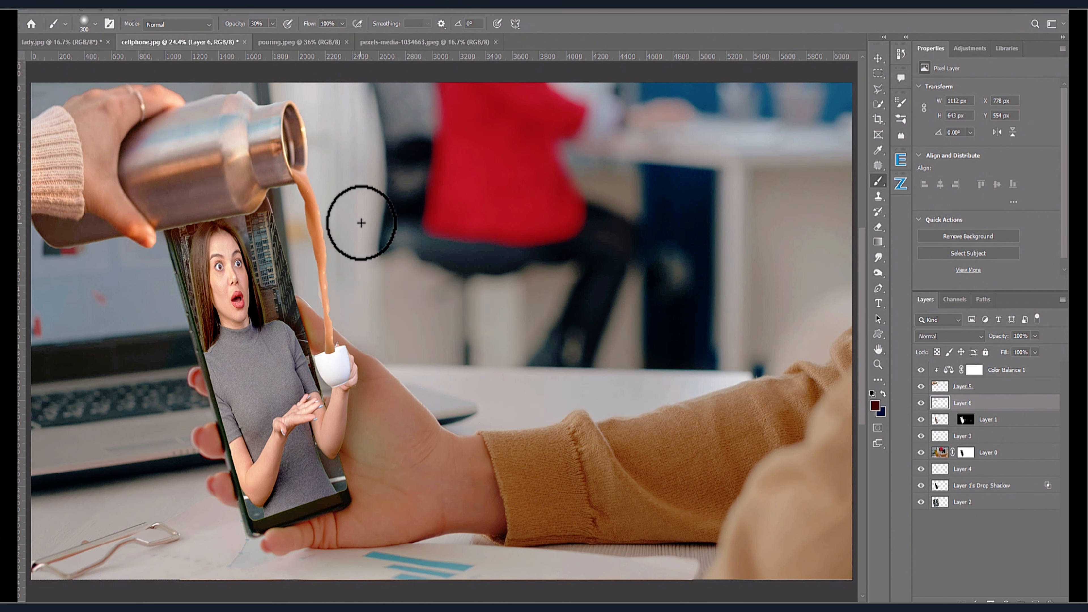
# Step: Apply a Normal inner glow at 100% opacity to the flask layer and change its colour to dark brown
pyautogui.click(940, 387)
pyautogui.click(995, 591)
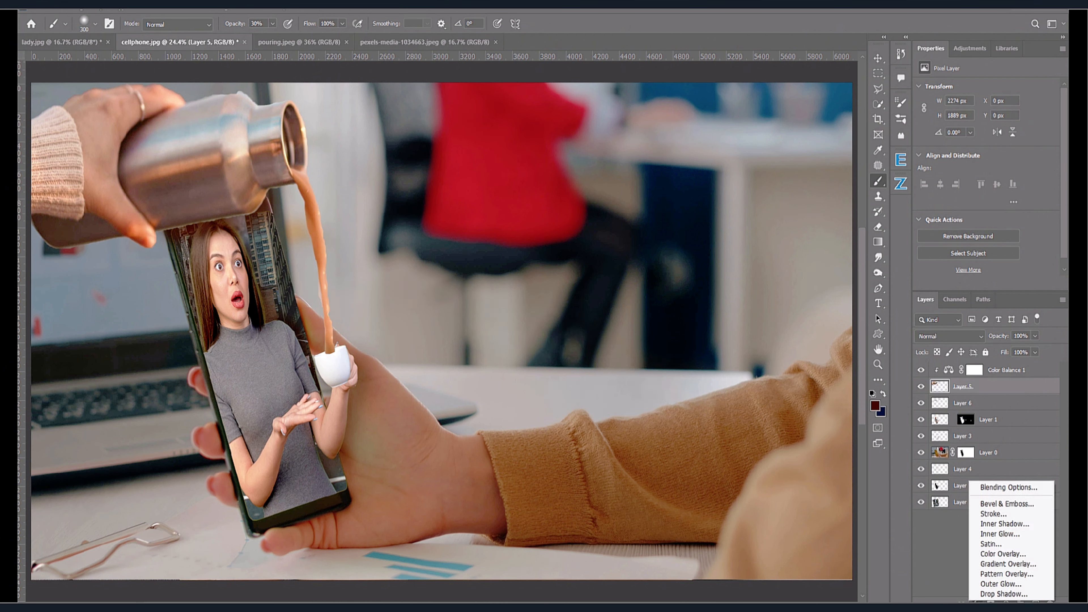
pyautogui.click(985, 532)
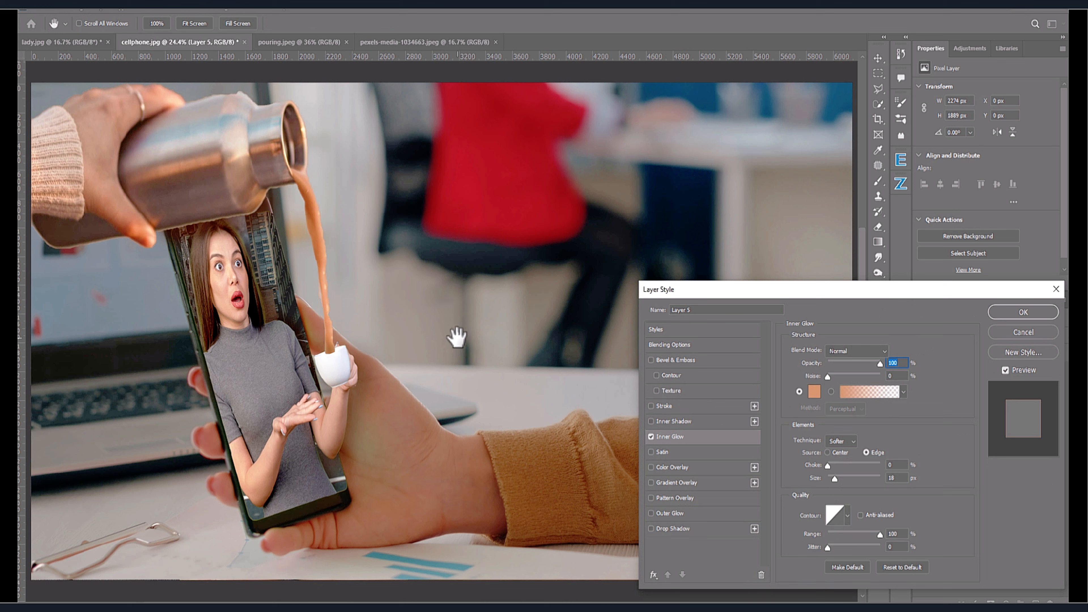
pyautogui.click(814, 391)
pyautogui.click(420, 281)
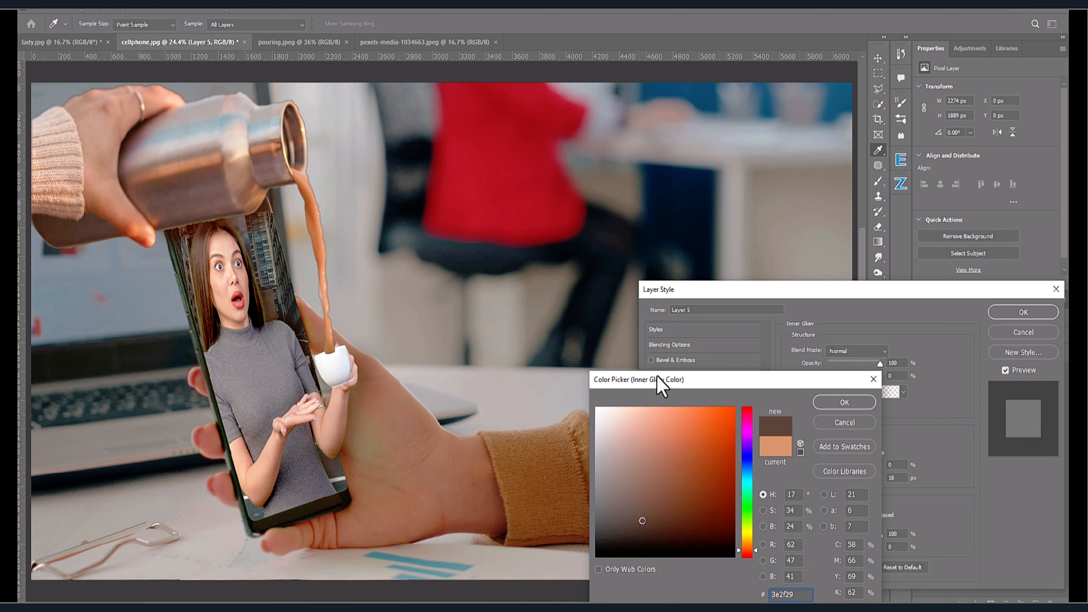
pyautogui.click(845, 404)
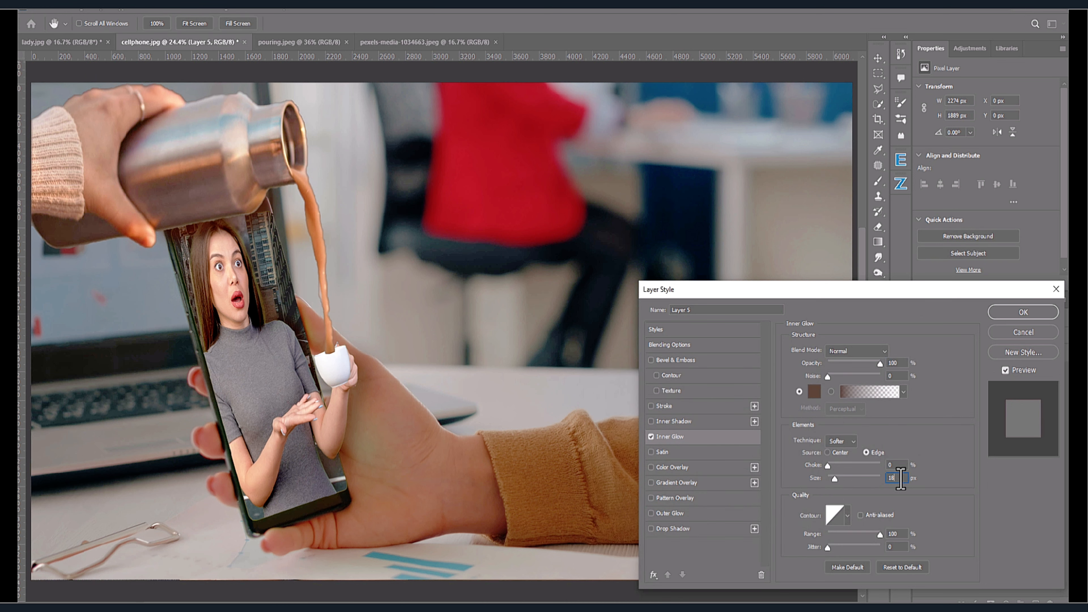
# Step: Set the inner glow's choke to 31% and size to 32 px, and separate the glow into its own layer
pyautogui.moveTo(828, 465); pyautogui.dragTo(844, 466)
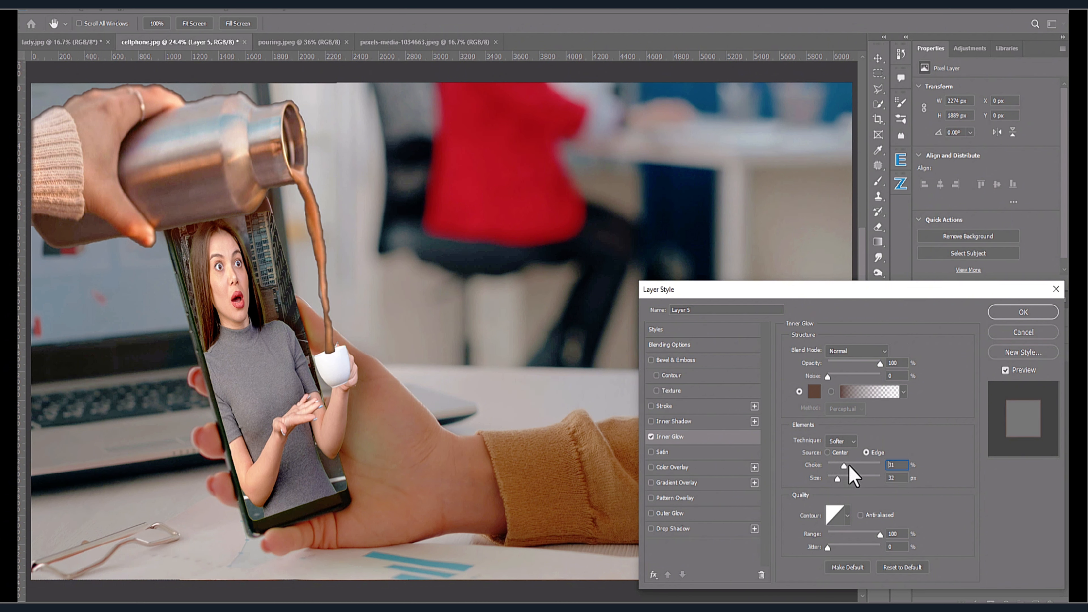
pyautogui.click(1011, 315)
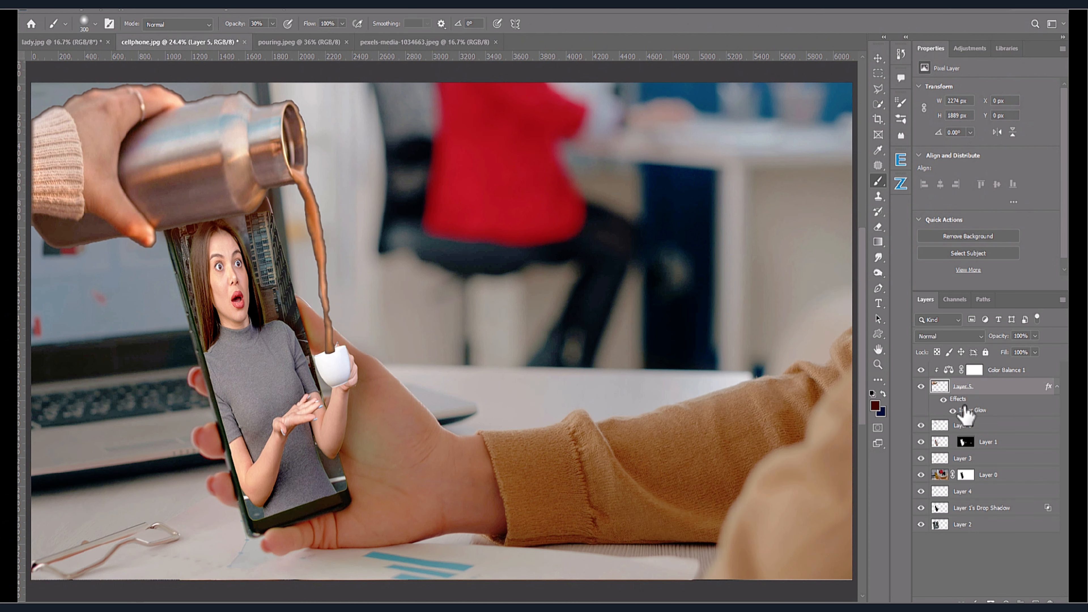
pyautogui.rightClick(965, 412)
pyautogui.click(993, 382)
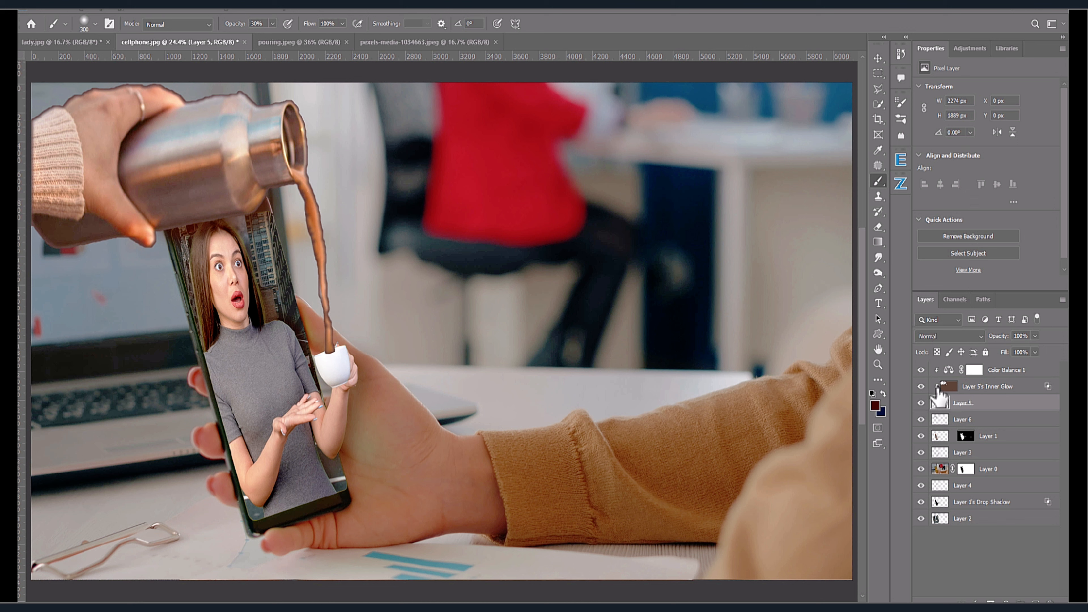
# Step: Erase the inner glow along the coffee stream on the separated glow layer
pyautogui.click(878, 227)
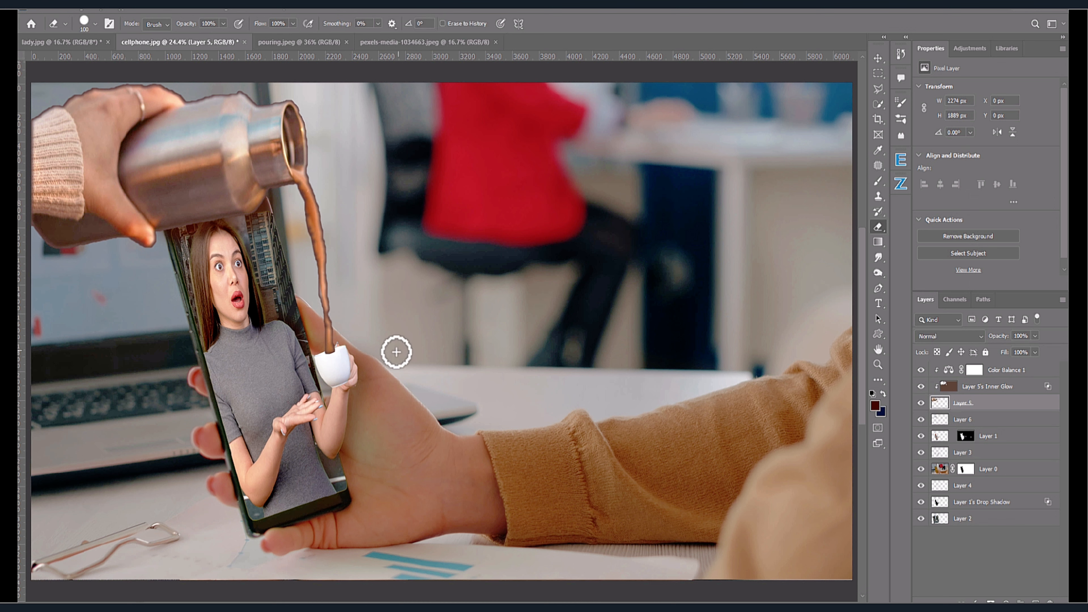
pyautogui.click(948, 388)
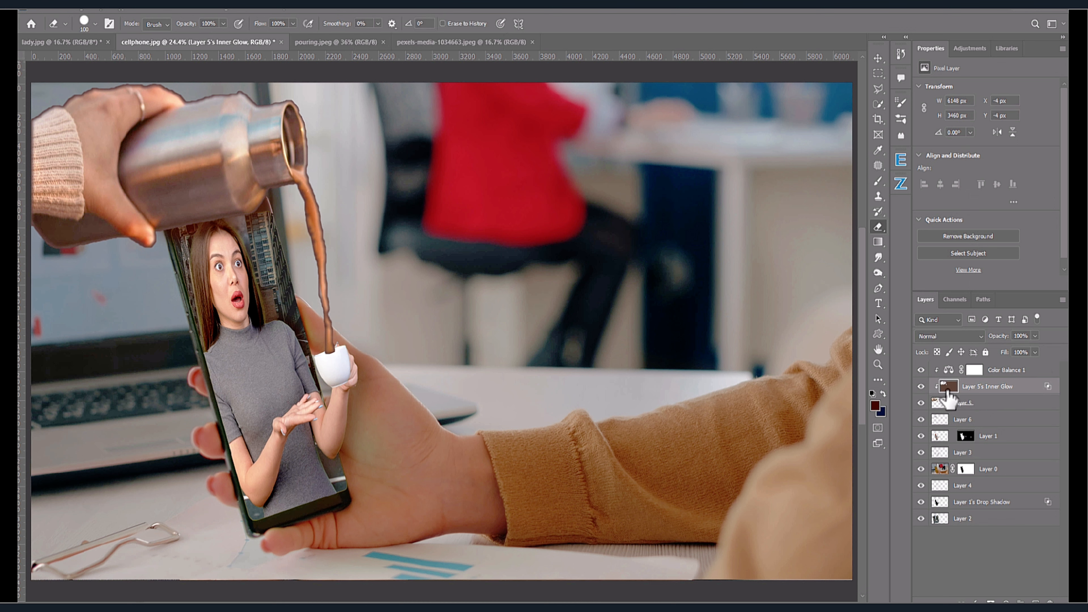
pyautogui.moveTo(333, 309); pyautogui.dragTo(311, 183)
# Step: Enlarge the eraser to 300 px and erase the dark glow around the flask and the pouring hand
pyautogui.press(']')
pyautogui.press(']')
pyautogui.press(']')
pyautogui.press(']')
pyautogui.press(']')
pyautogui.press(']')
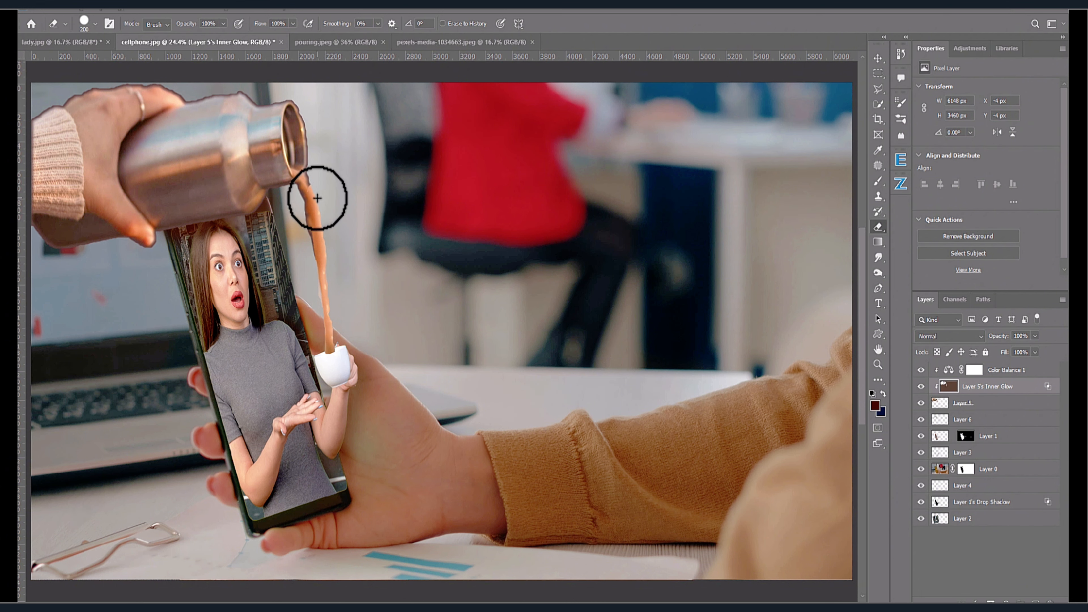
pyautogui.moveTo(327, 284)
pyautogui.mouseDown()
pyautogui.moveTo(329, 175)
pyautogui.moveTo(272, 100)
pyautogui.moveTo(148, 94)
pyautogui.moveTo(80, 106)
pyautogui.moveTo(17, 143)
pyautogui.moveTo(21, 217)
pyautogui.moveTo(63, 241)
pyautogui.mouseUp()
pyautogui.hotkey('ctrl', 'z')
pyautogui.moveTo(281, 156)
pyautogui.mouseDown()
pyautogui.moveTo(292, 117)
pyautogui.moveTo(138, 98)
pyautogui.moveTo(19, 189)
pyautogui.mouseUp()
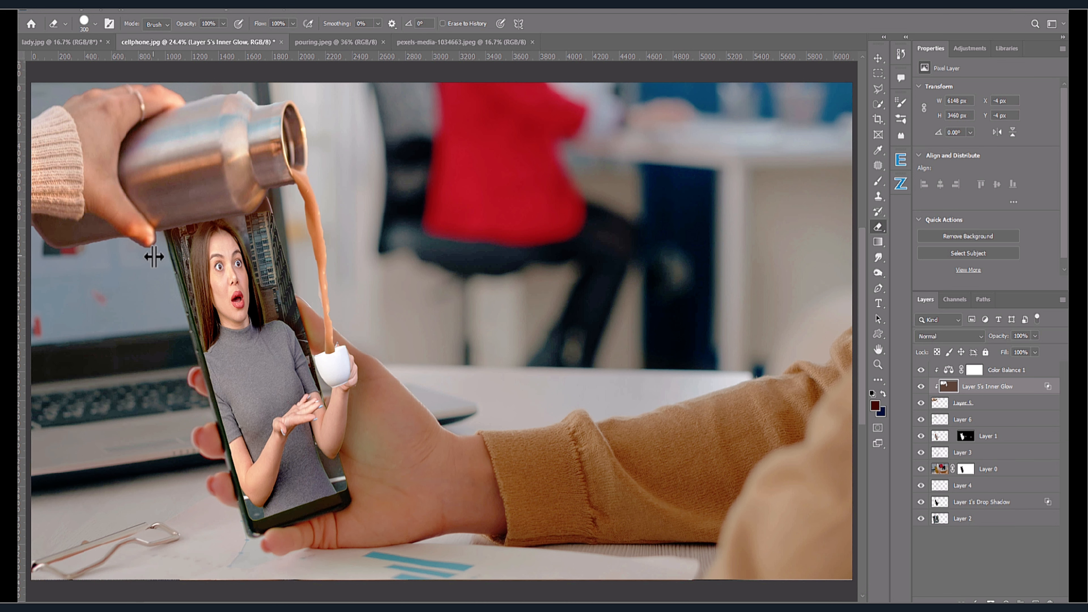
# Step: Reduce the eraser to 90 px and clean up the glow around the pouring hand's thumb tip
pyautogui.press('[')
pyautogui.press('[')
pyautogui.press('[')
pyautogui.press('[')
pyautogui.press('[')
pyautogui.press('[')
pyautogui.press('[')
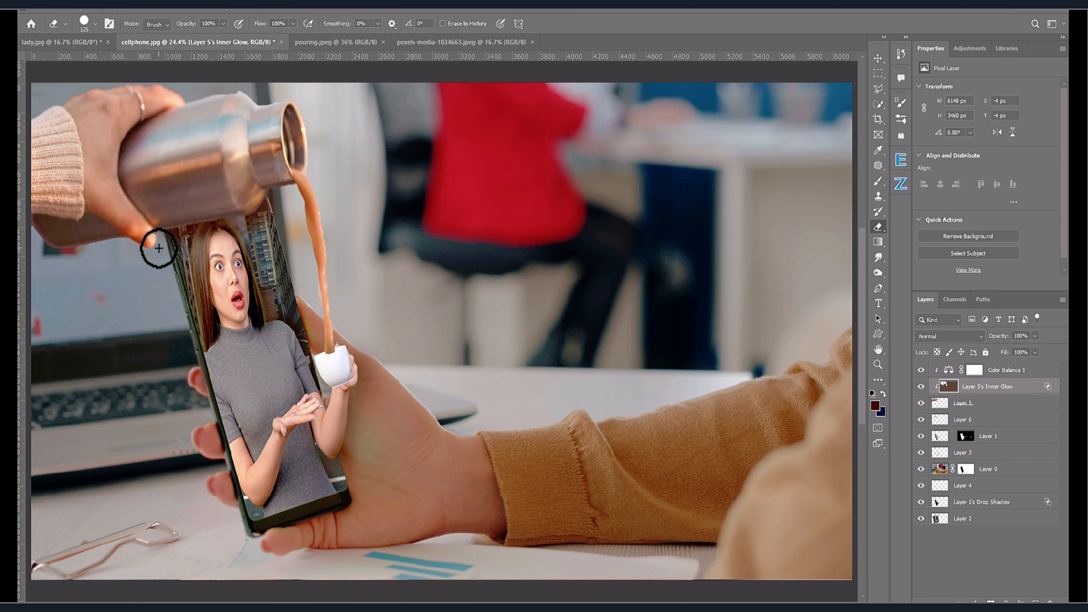
pyautogui.scroll(3, 139, 226)
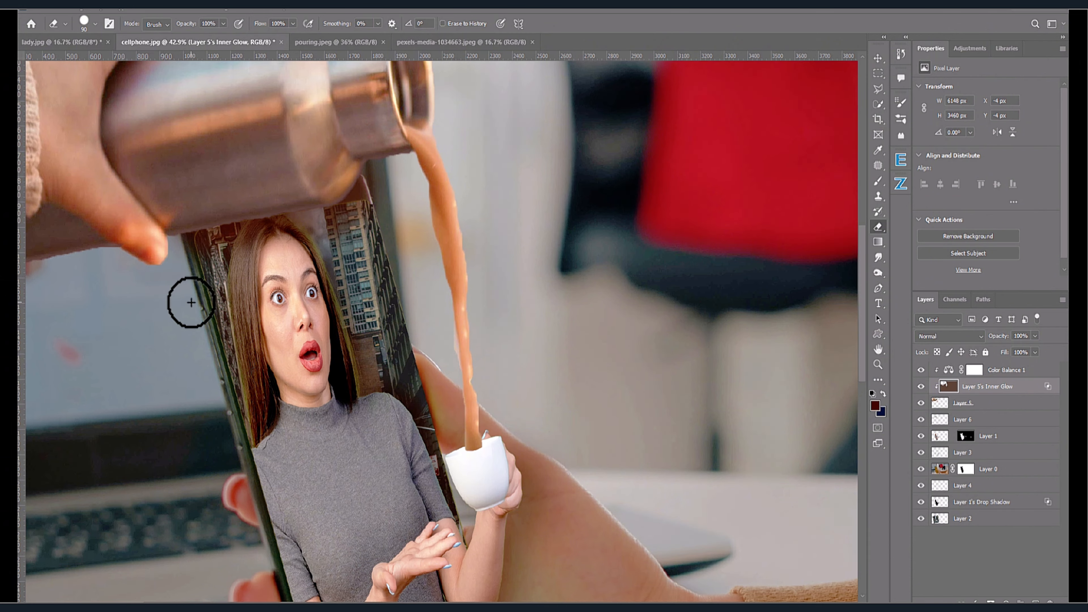
pyautogui.scroll(-3, 189, 301)
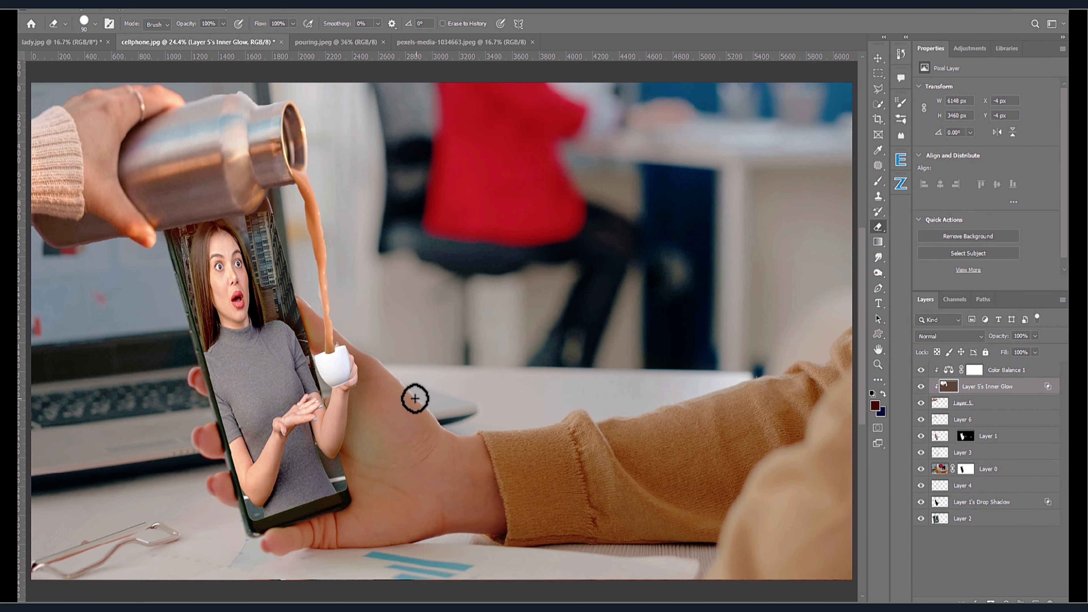
# Step: Darken the coffee stream on the flask layer with the Burn tool, using the Midtones range at 50% exposure
pyautogui.click(925, 407)
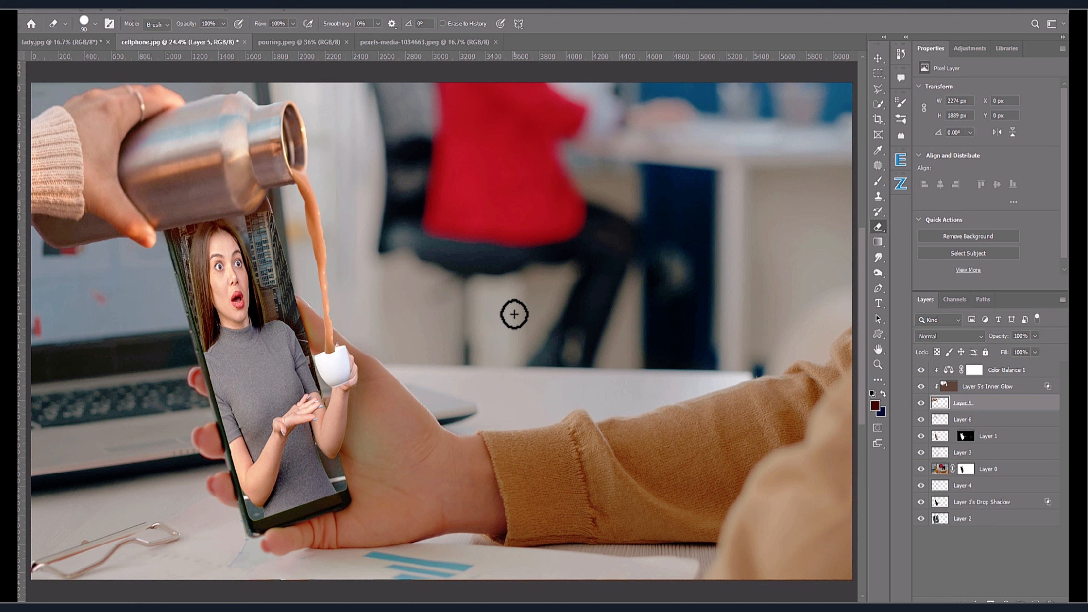
pyautogui.click(879, 272)
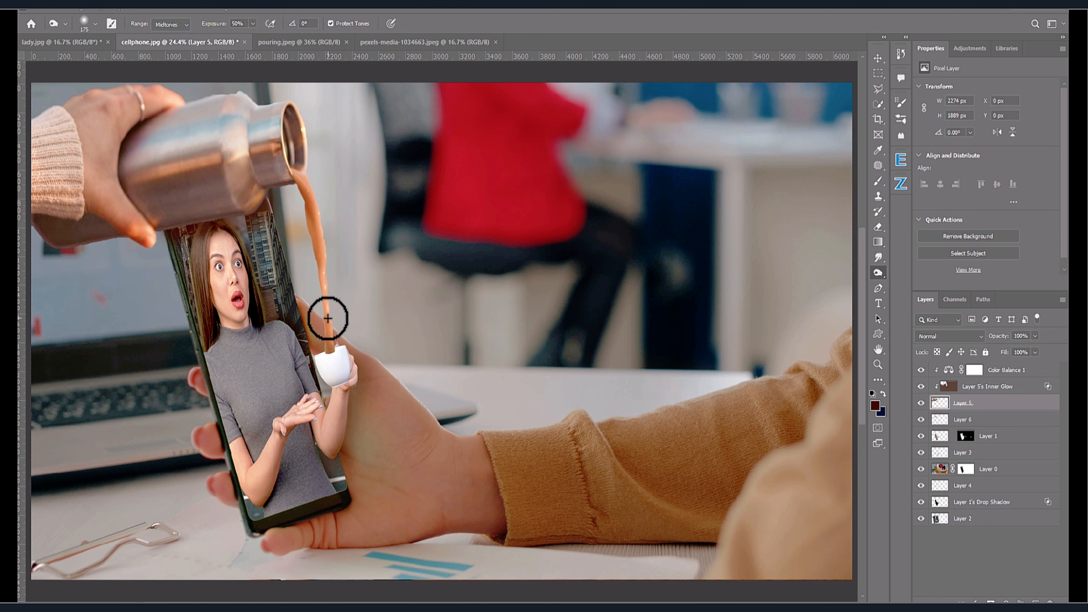
pyautogui.moveTo(326, 275)
pyautogui.mouseDown()
pyautogui.moveTo(311, 218)
pyautogui.moveTo(322, 212)
pyautogui.moveTo(301, 175)
pyautogui.mouseUp()
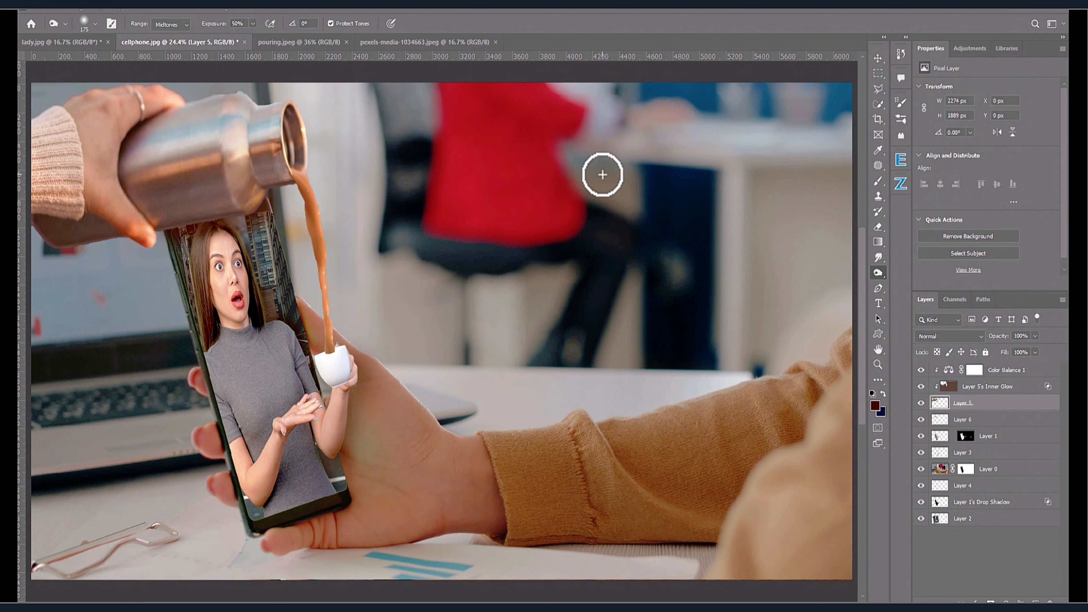
pyautogui.press('e')
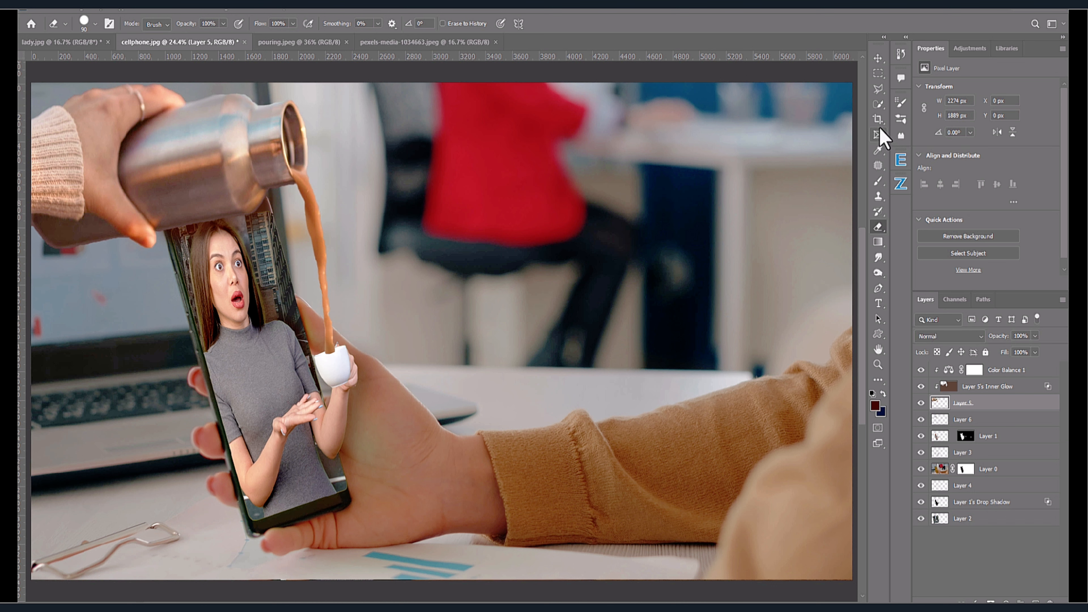
# Step: Select the pouring hand's knitted sleeve with the Quick Selection tool and copy it to a new layer
pyautogui.click(878, 104)
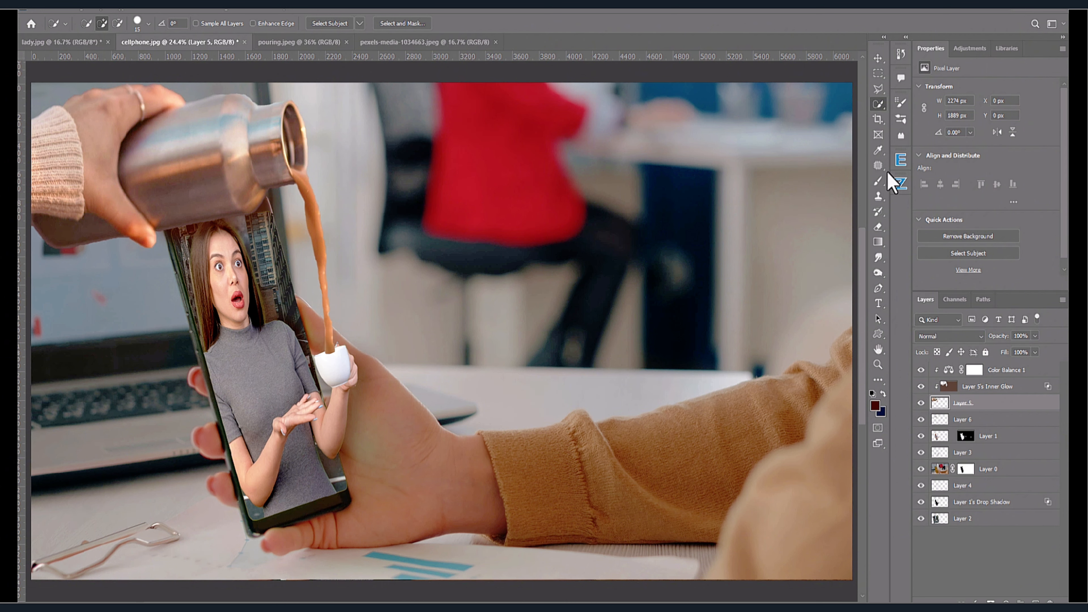
pyautogui.moveTo(103, 129)
pyautogui.mouseDown()
pyautogui.moveTo(129, 214)
pyautogui.moveTo(171, 219)
pyautogui.mouseUp()
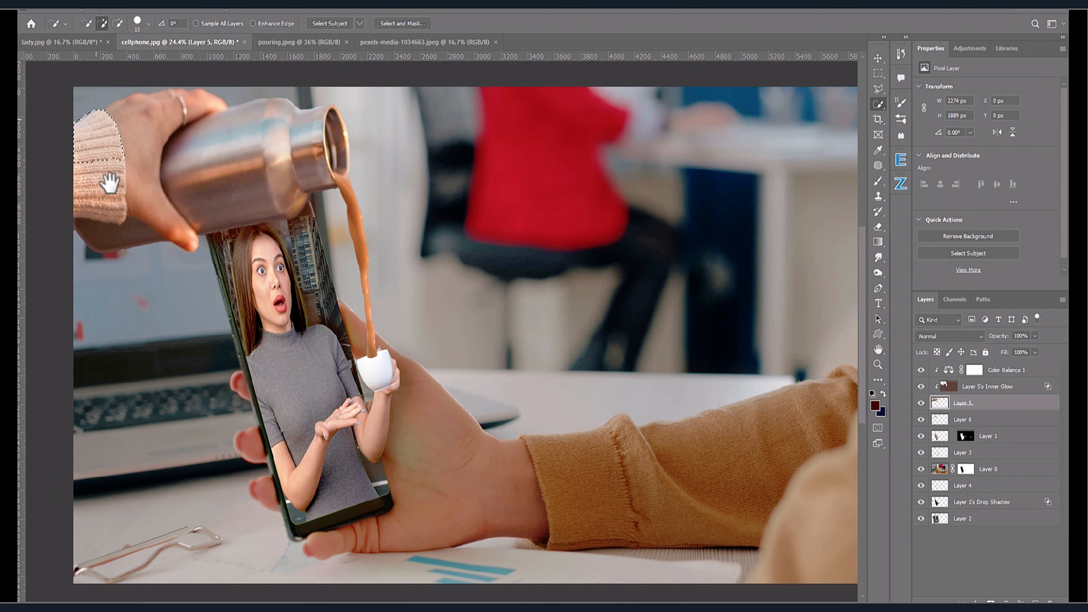
pyautogui.hotkey('ctrl', 'd')
pyautogui.moveTo(99, 141); pyautogui.dragTo(104, 202)
pyautogui.hotkey('ctrl', '0')
pyautogui.hotkey('ctrl', 'j')
# Step: Move the sleeve copy to the top of the layer stack, keeping the inner glow and Color Balance clipped to the flask layer
pyautogui.moveTo(940, 403); pyautogui.dragTo(945, 364)
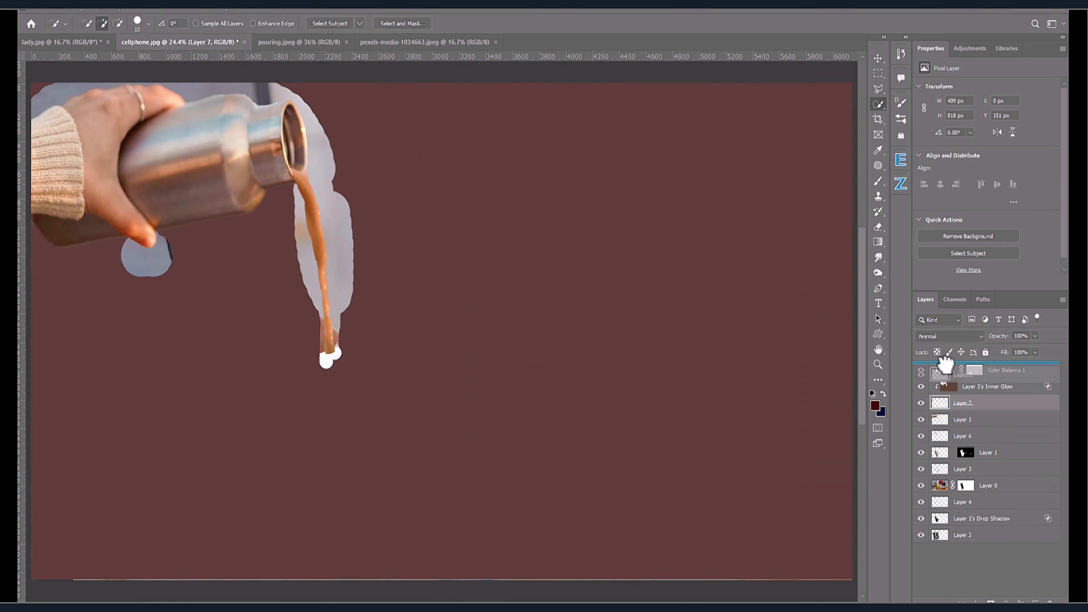
pyautogui.keyDown('alt'); pyautogui.click(938, 411); pyautogui.keyUp('alt')
pyautogui.keyDown('alt'); pyautogui.click(942, 395); pyautogui.keyUp('alt')
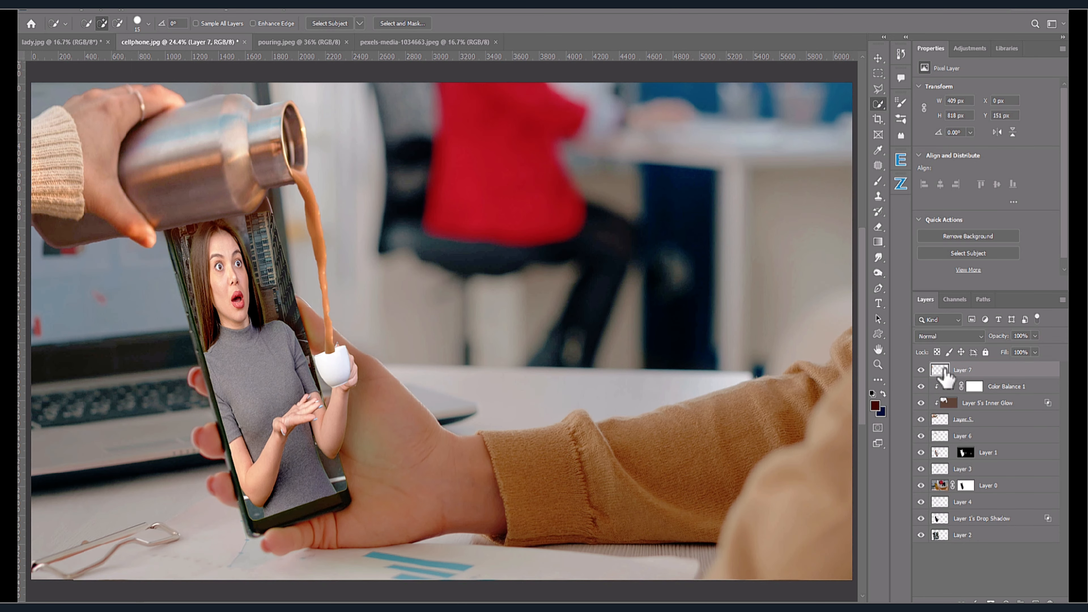
# Step: Recolour the sleeve copy with a clipped Hue/Saturation adjustment, using Colorize with hue 24, saturation 38 and lightness -27
pyautogui.click(1006, 601)
pyautogui.click(1022, 508)
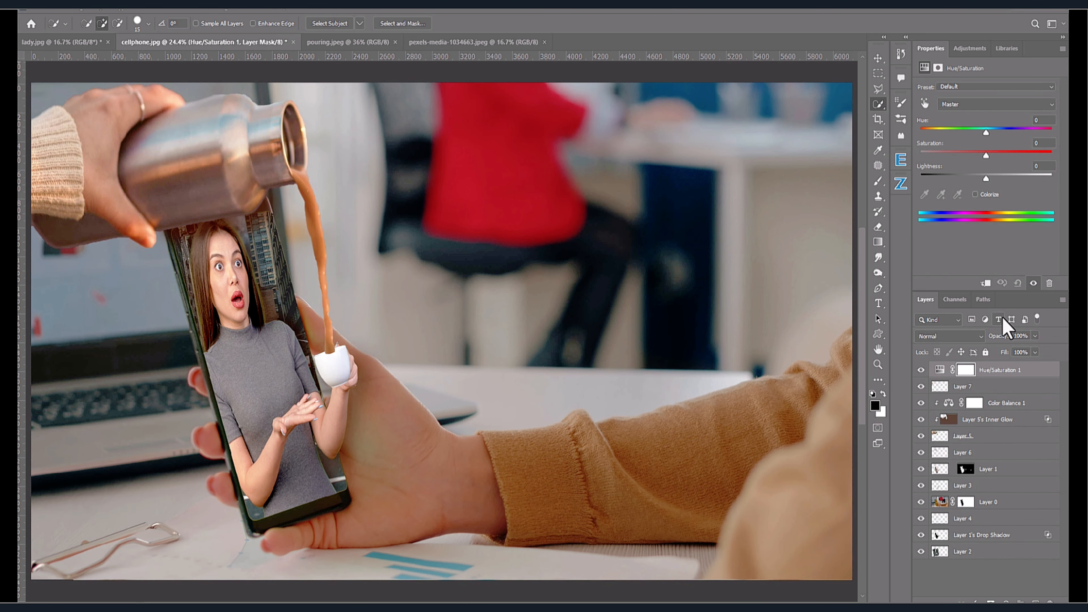
pyautogui.click(985, 283)
pyautogui.click(976, 194)
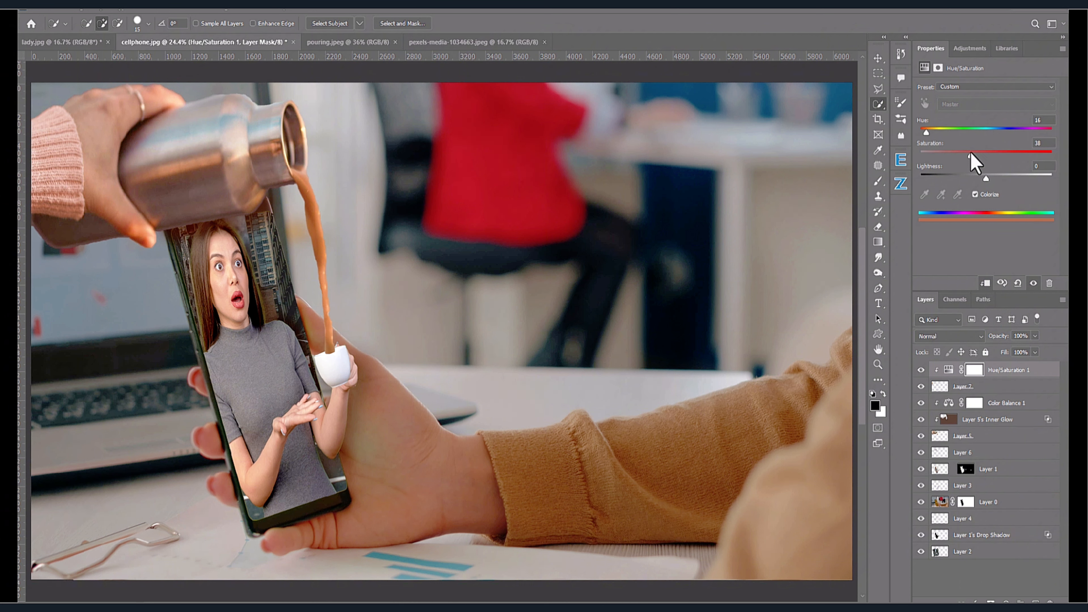
pyautogui.moveTo(987, 179); pyautogui.dragTo(962, 178)
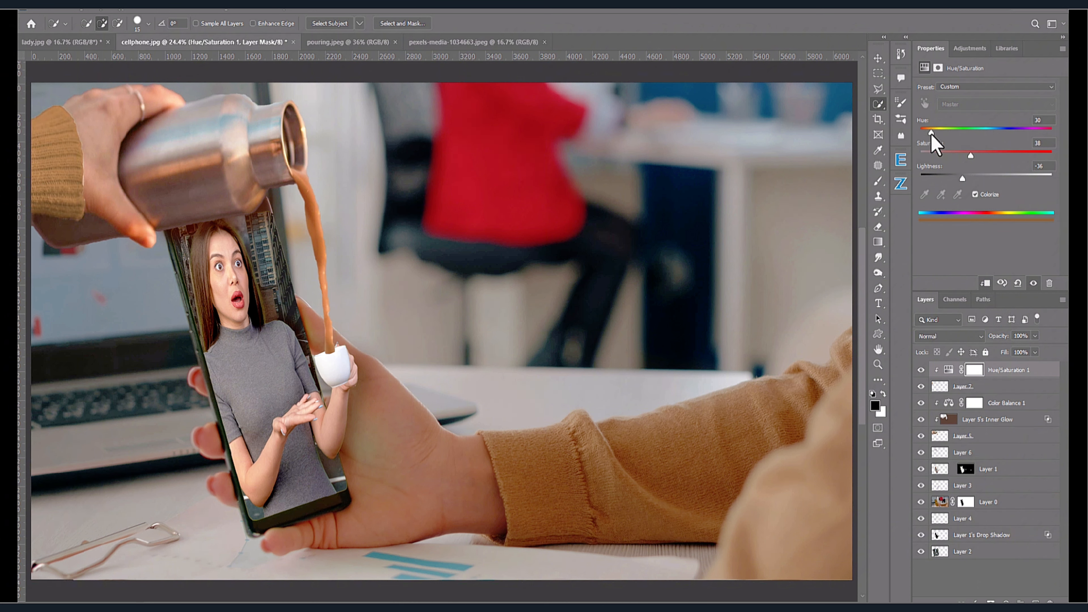
pyautogui.moveTo(932, 134); pyautogui.dragTo(926, 134)
pyautogui.moveTo(961, 175)
pyautogui.mouseDown()
pyautogui.moveTo(978, 178)
pyautogui.moveTo(968, 174)
pyautogui.mouseUp()
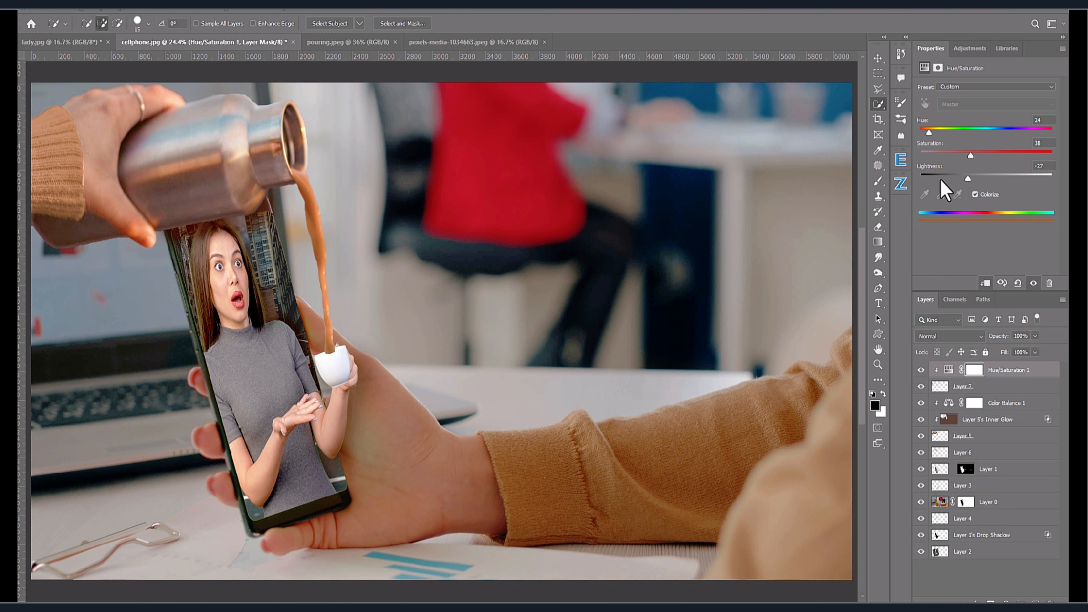
# Step: Target the sleeve copy layer with the Eraser, using a soft round tip enlarged to 150 px
pyautogui.click(969, 387)
pyautogui.press('e')
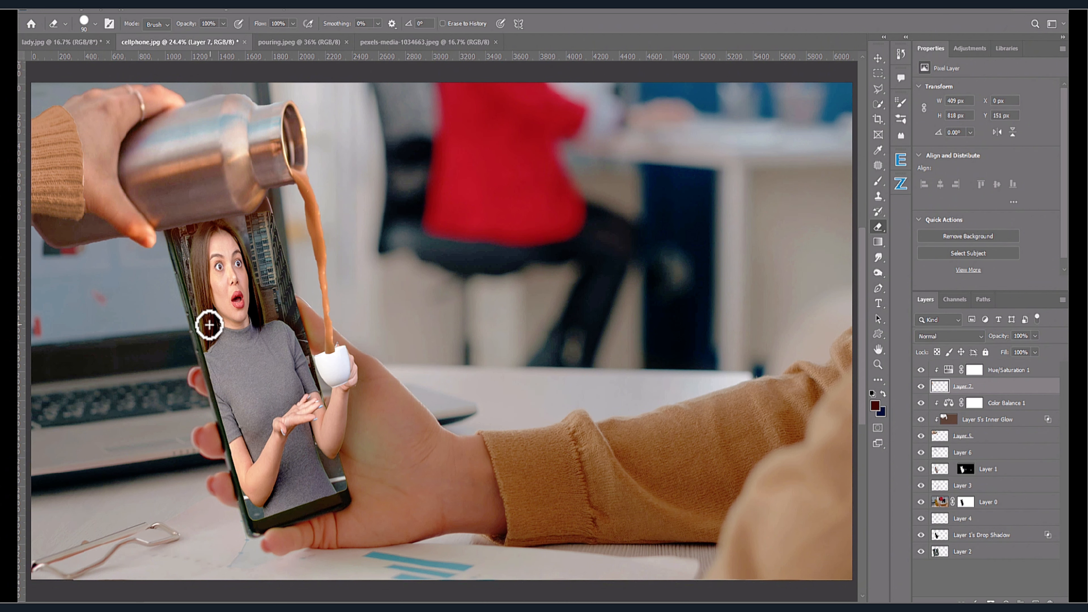
pyautogui.rightClick(210, 323)
pyautogui.click(178, 347)
pyautogui.press(']')
pyautogui.press(']')
pyautogui.press(']')
pyautogui.press(']')
pyautogui.press(']')
pyautogui.press(']')
pyautogui.press(']')
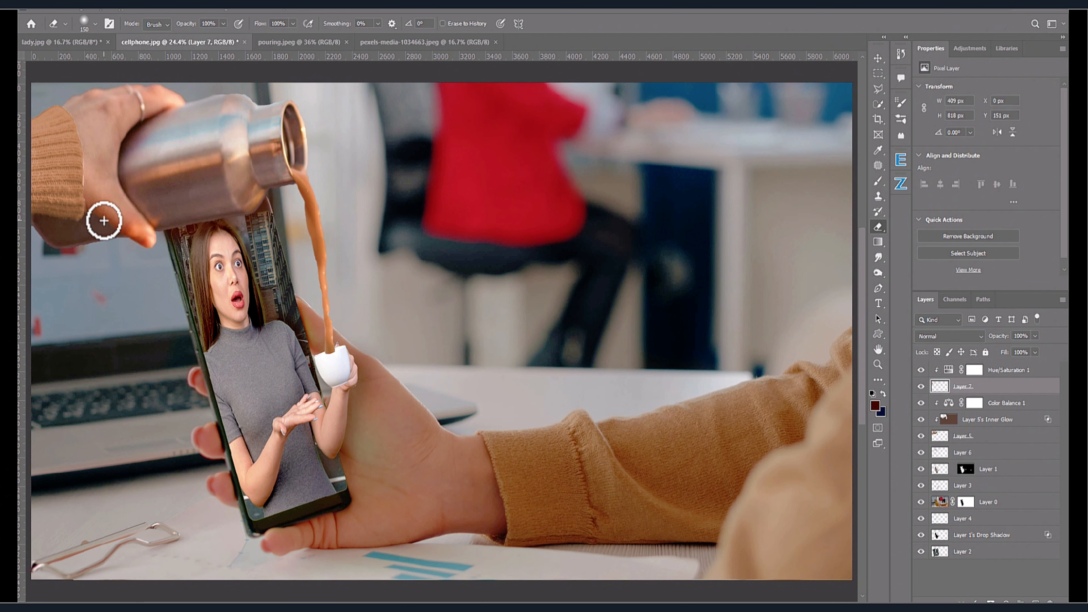